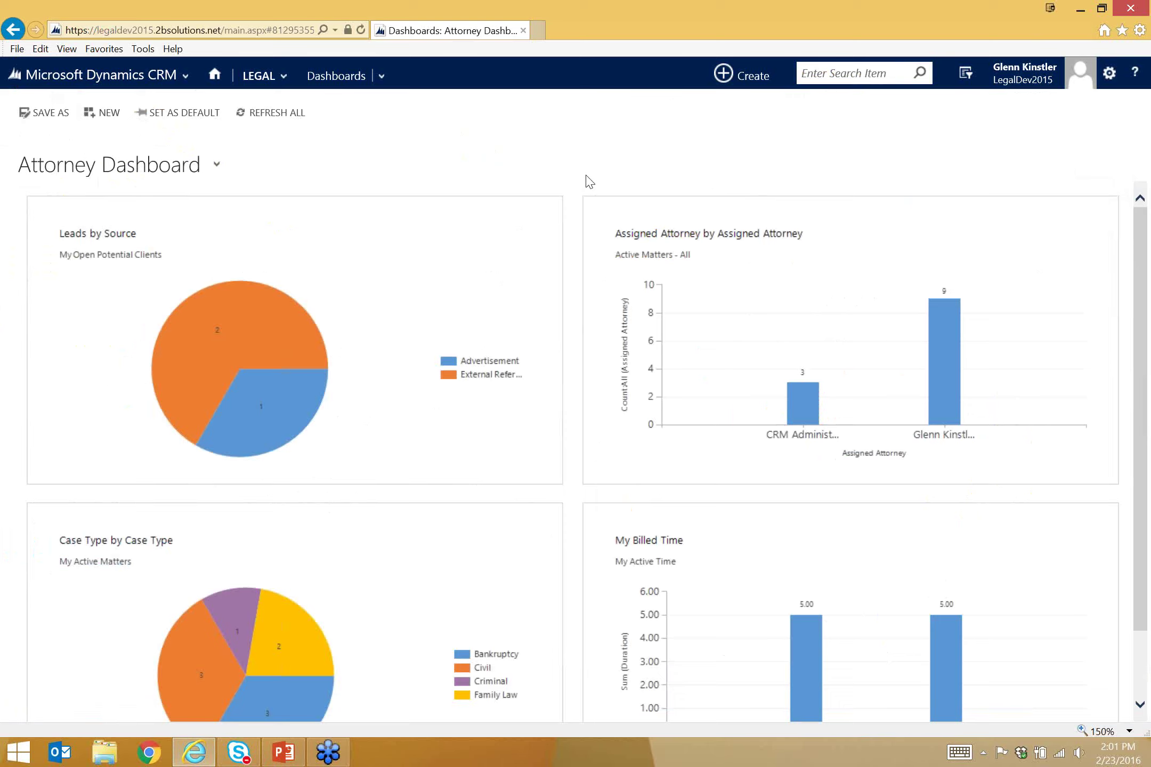
Step: Open the potential client record whose case subject is Complicated Bankruptcy from the open potential clients
{"action": "left_click", "coordinate": [264, 81]}
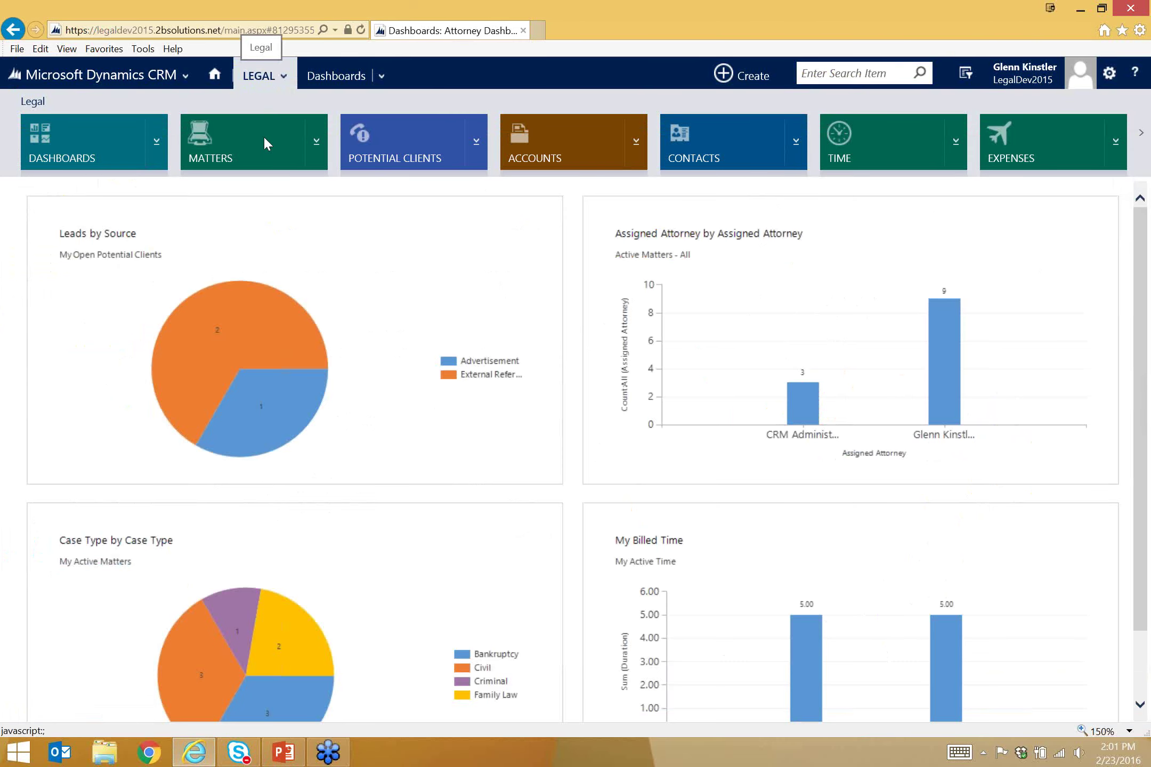
{"action": "left_click", "coordinate": [413, 144]}
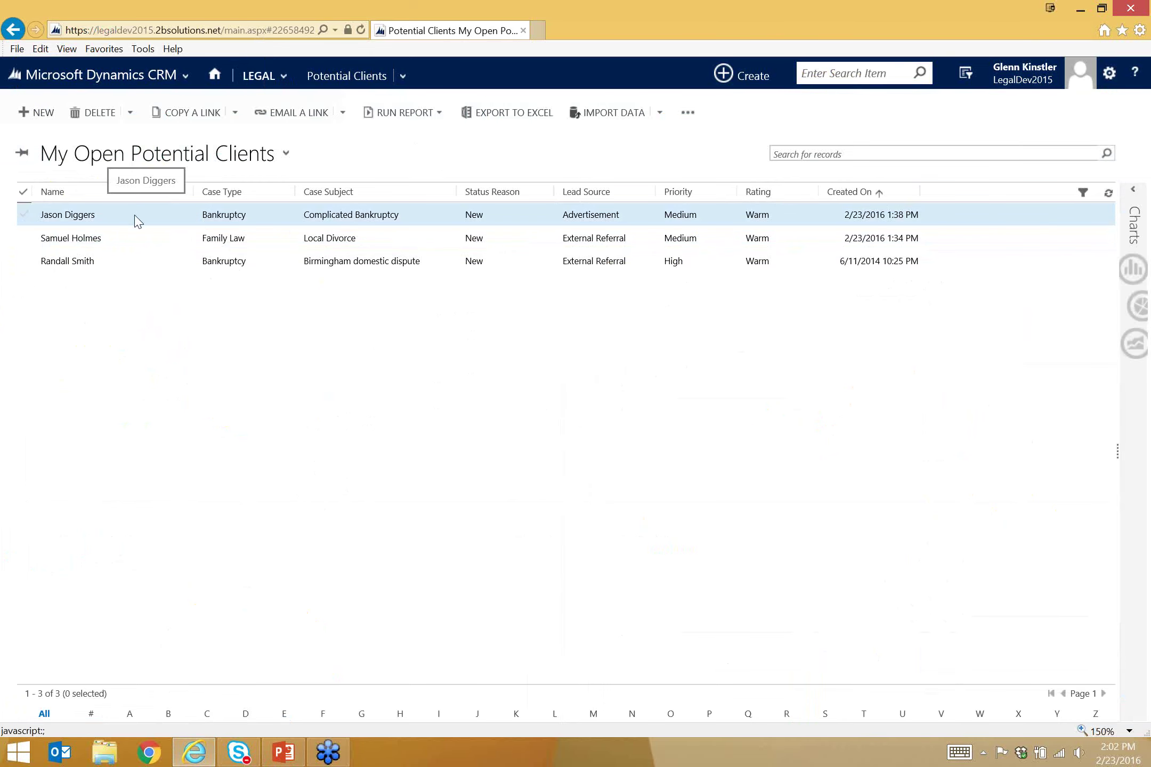
{"action": "double_click", "coordinate": [163, 220]}
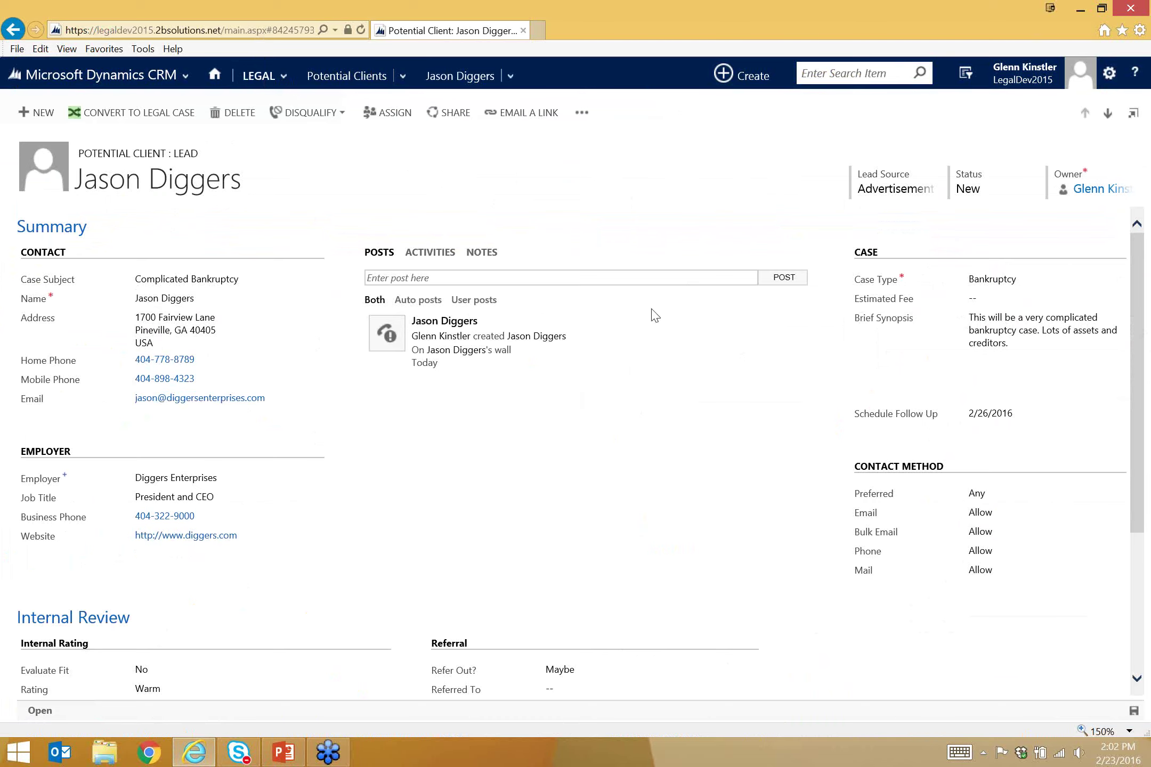
Step: Review the potential client's summary, internal review details, activities and notes
{"action": "scroll", "coordinate": [398, 421], "scroll_direction": "down", "scroll_amount": 2}
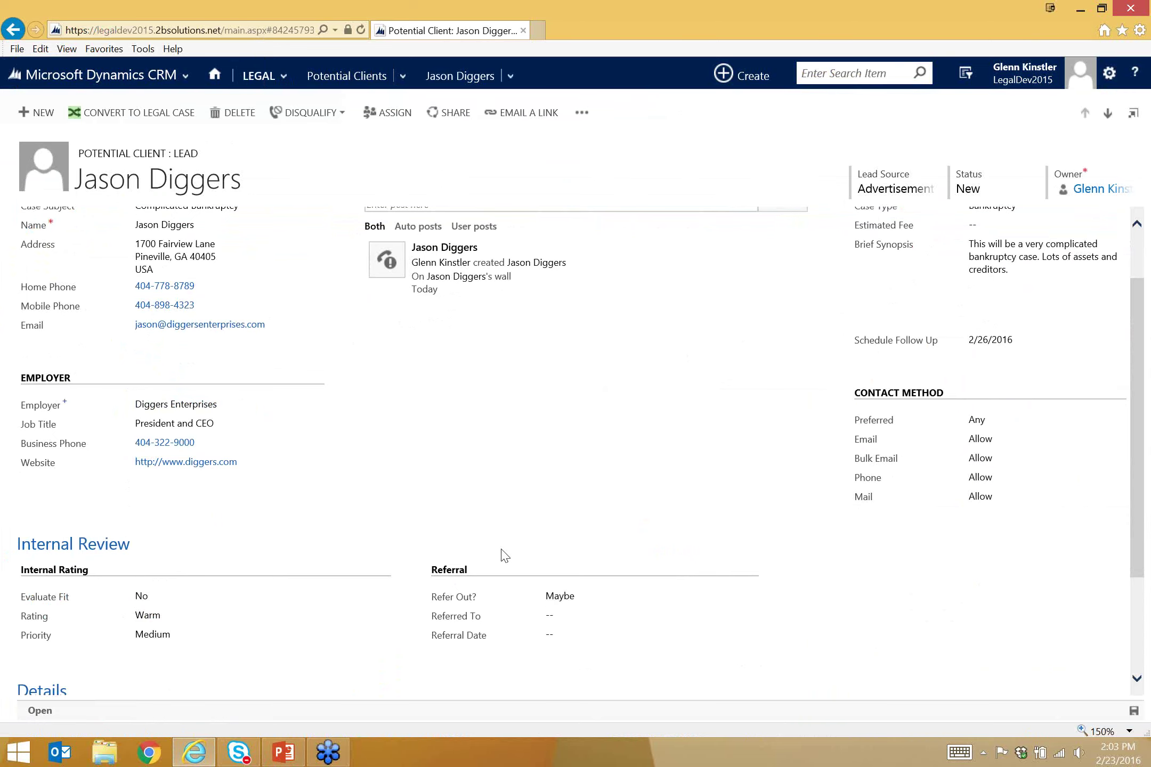
{"action": "scroll", "coordinate": [503, 552], "scroll_direction": "up", "scroll_amount": 1}
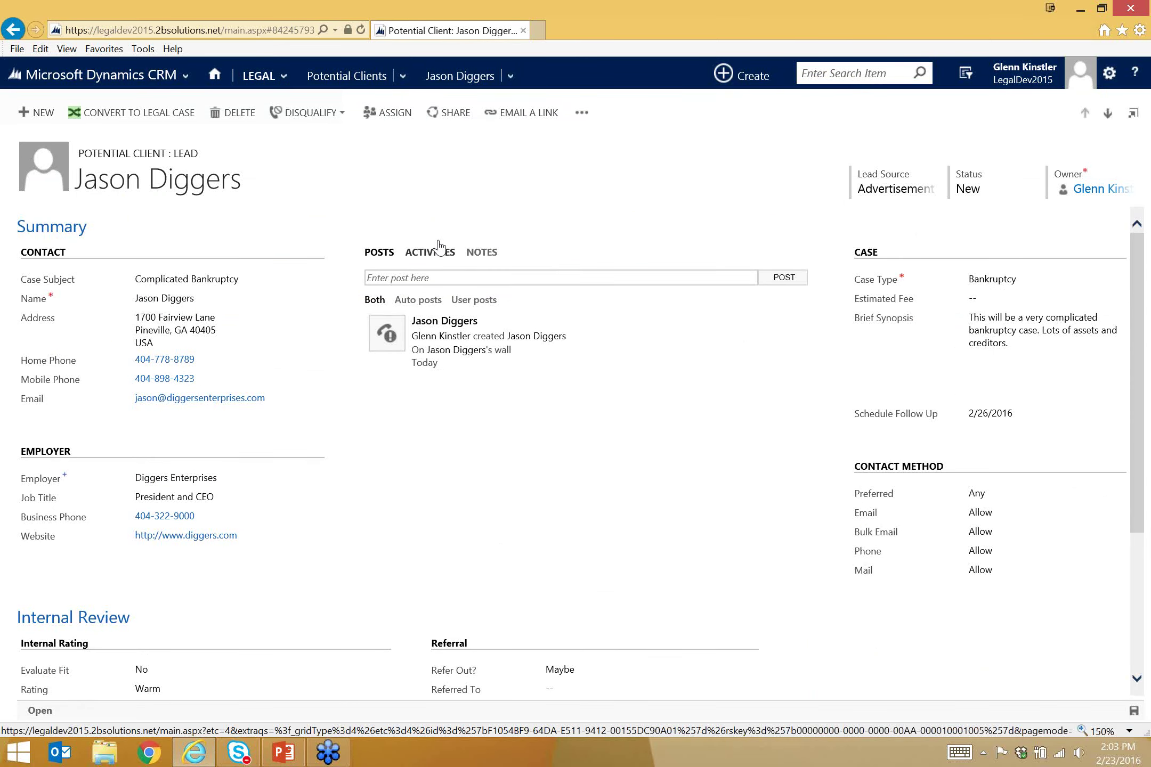
{"action": "left_click", "coordinate": [429, 255]}
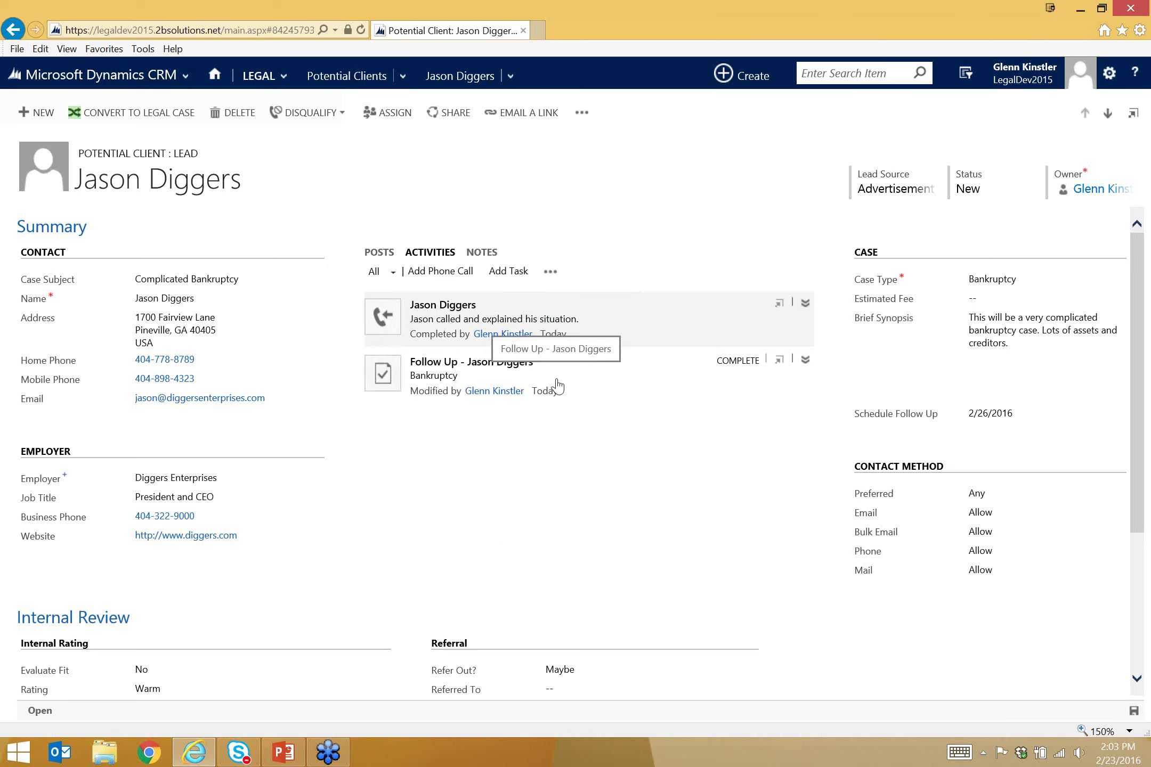
{"action": "left_click", "coordinate": [483, 252]}
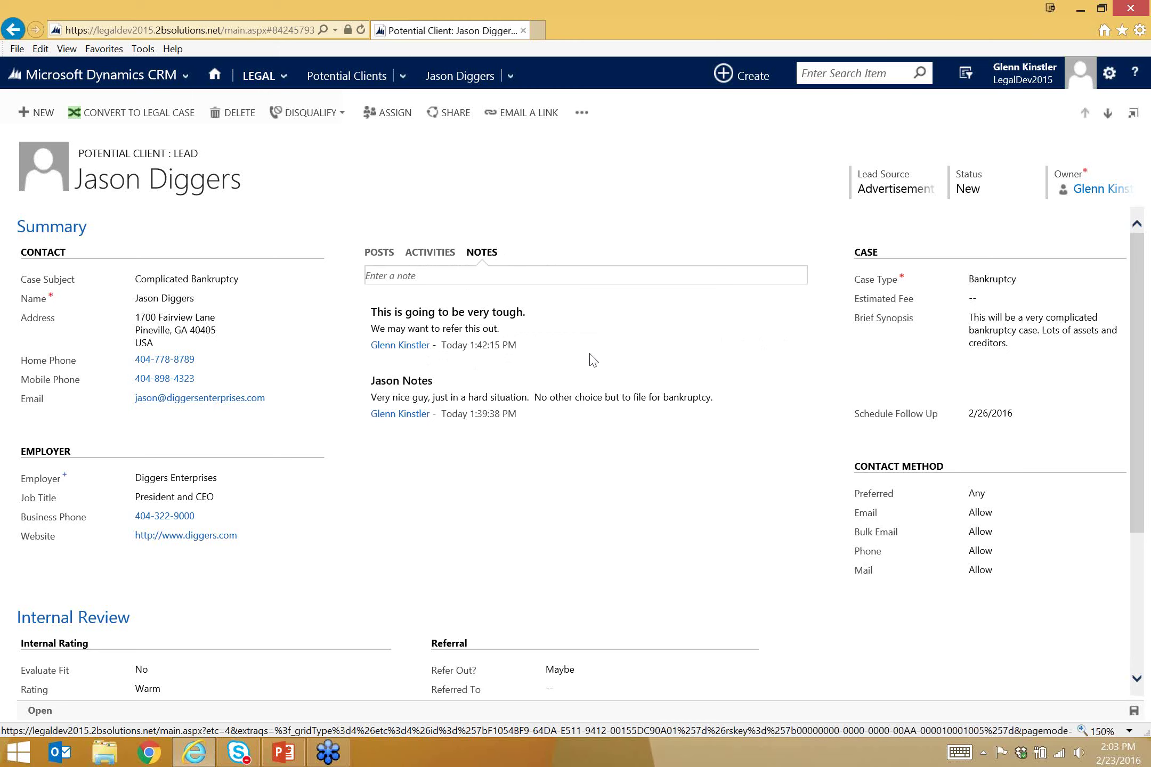
{"action": "mouse_move", "coordinate": [499, 357]}
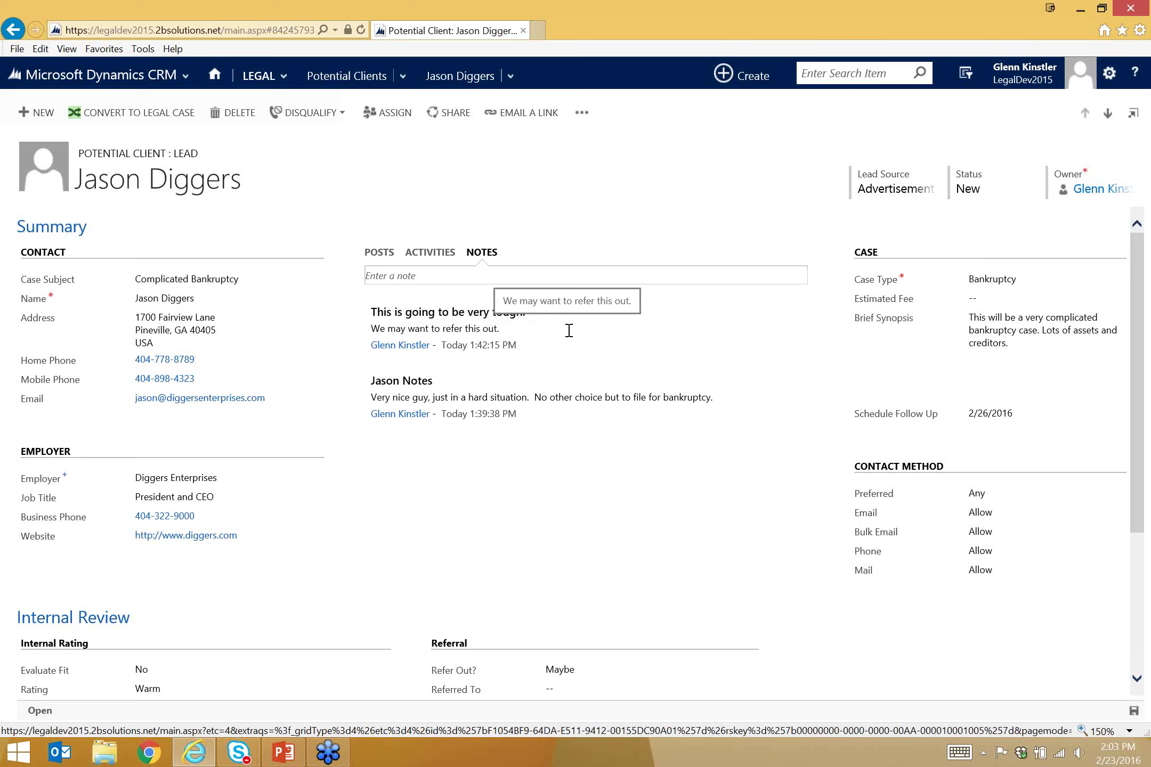
{"action": "left_click", "coordinate": [430, 252]}
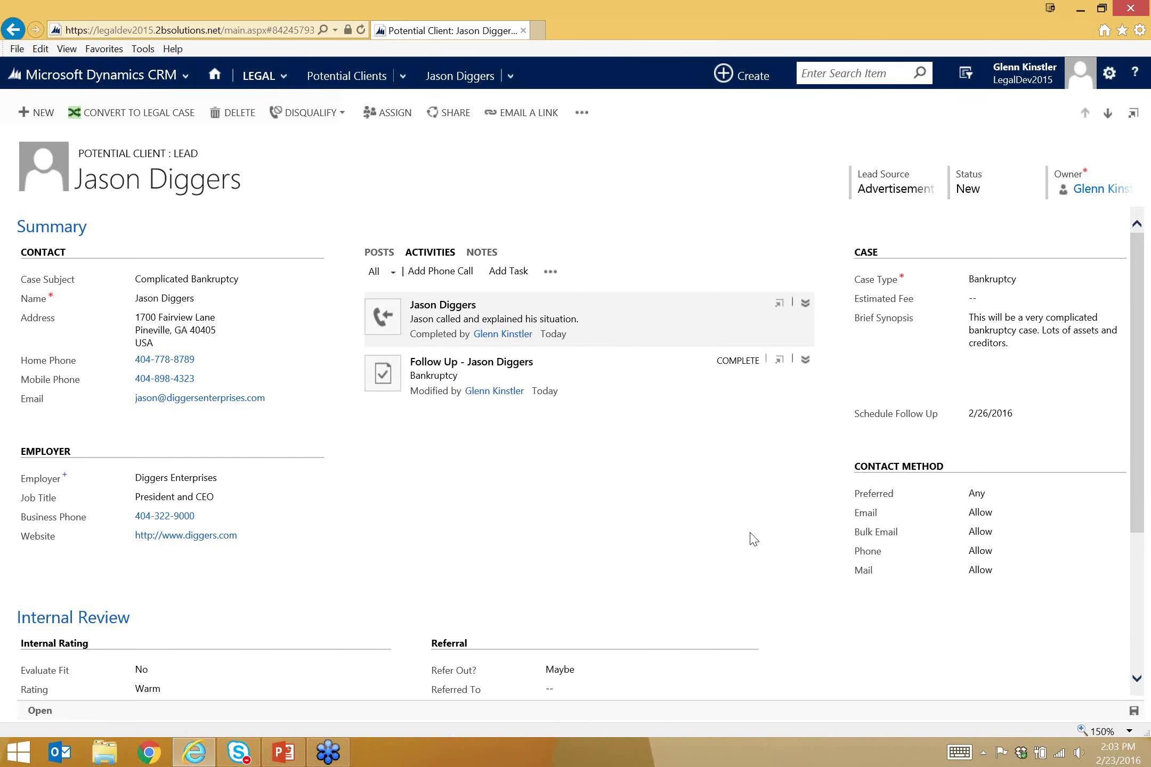
Step: In the potential client's referral details, set Refer Out to Yes and choose the first suggested contact as Referred To
{"action": "scroll", "coordinate": [751, 538], "scroll_direction": "down", "scroll_amount": 1}
{"action": "scroll", "coordinate": [752, 538], "scroll_direction": "down", "scroll_amount": 3}
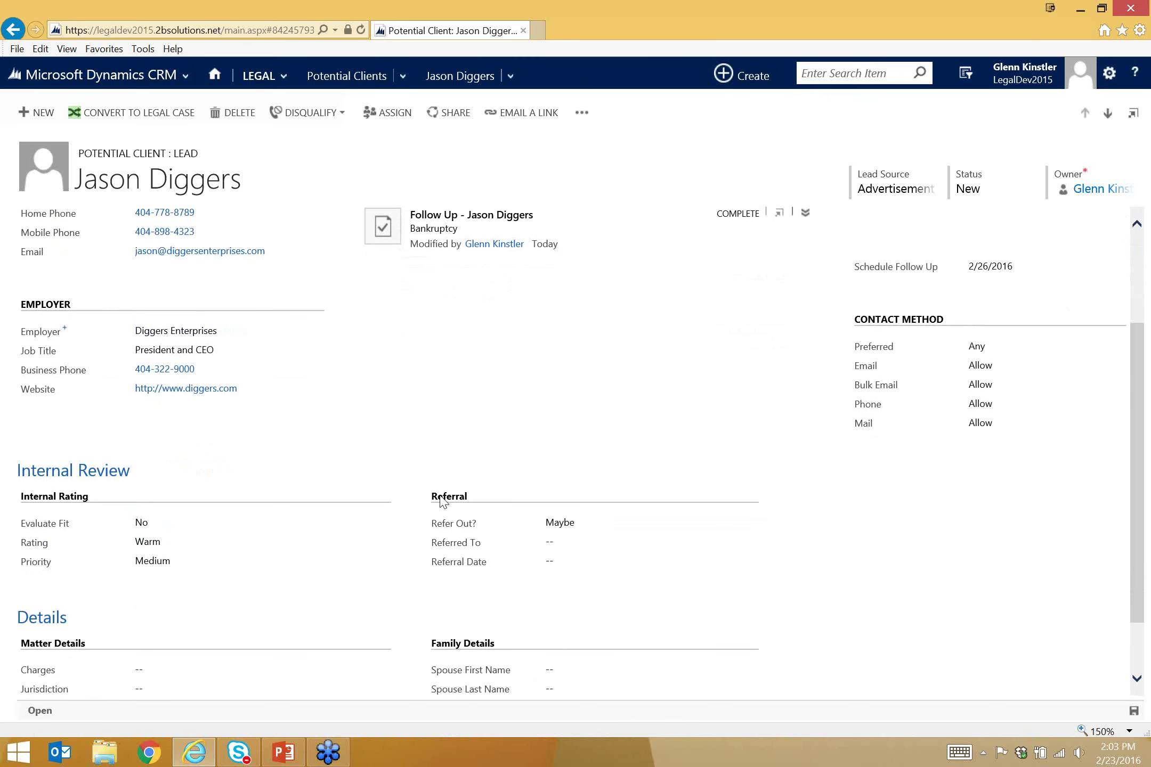
{"action": "left_click", "coordinate": [584, 525]}
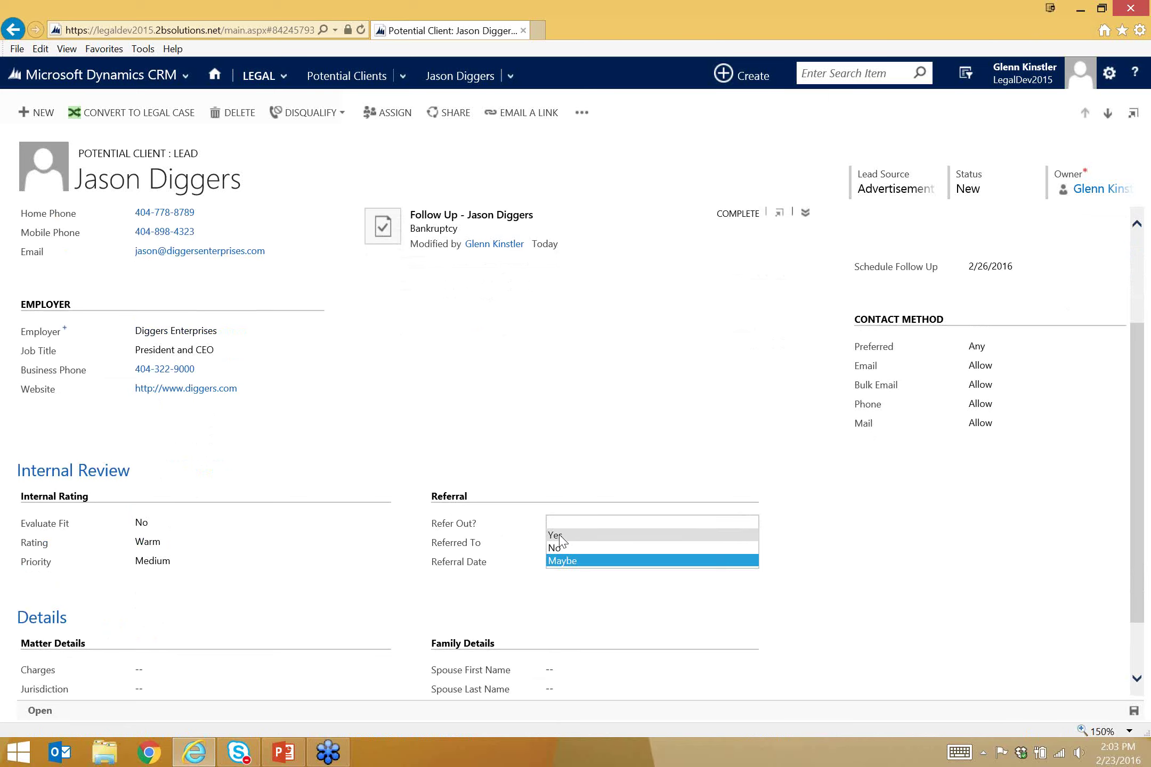
{"action": "left_click", "coordinate": [559, 534]}
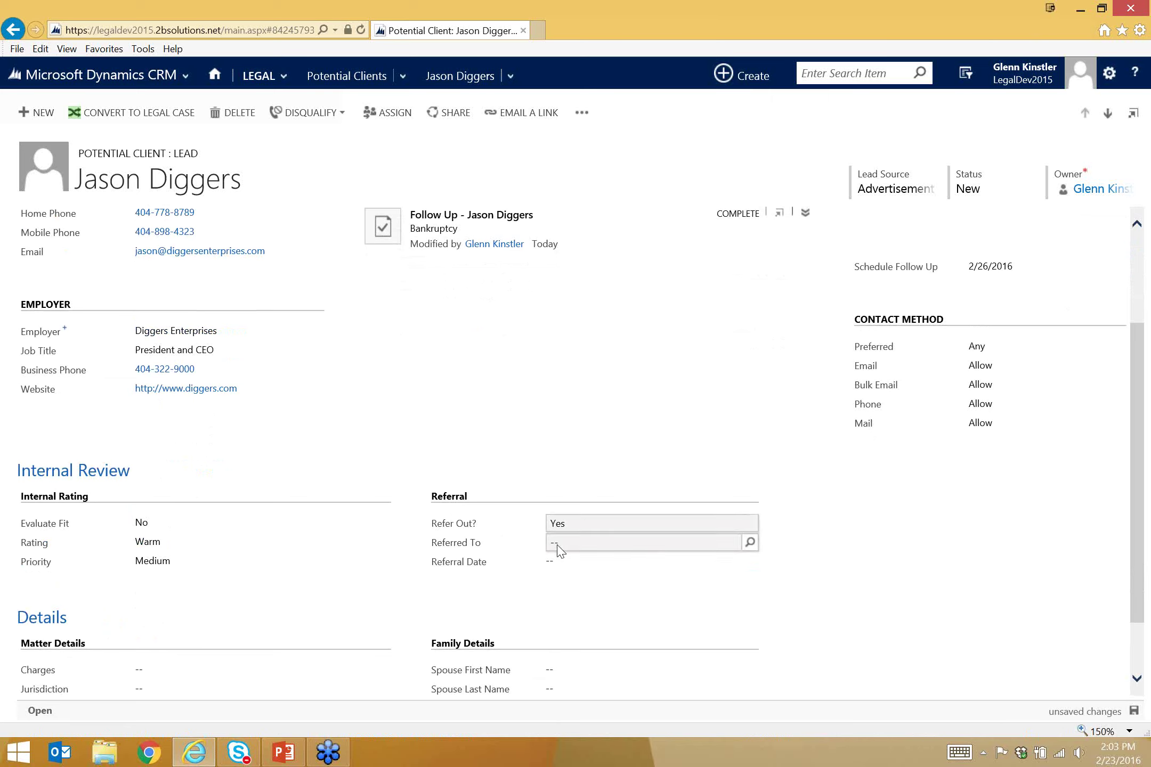
{"action": "left_click", "coordinate": [554, 543]}
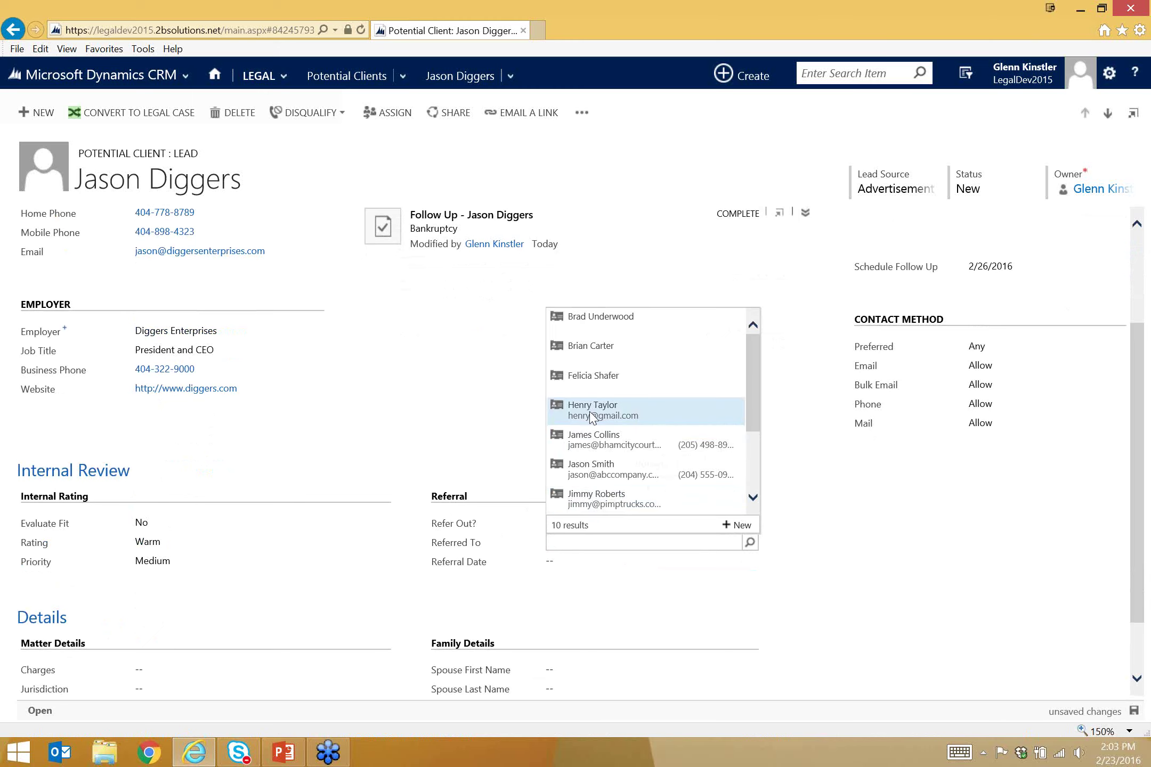
{"action": "left_click", "coordinate": [750, 542]}
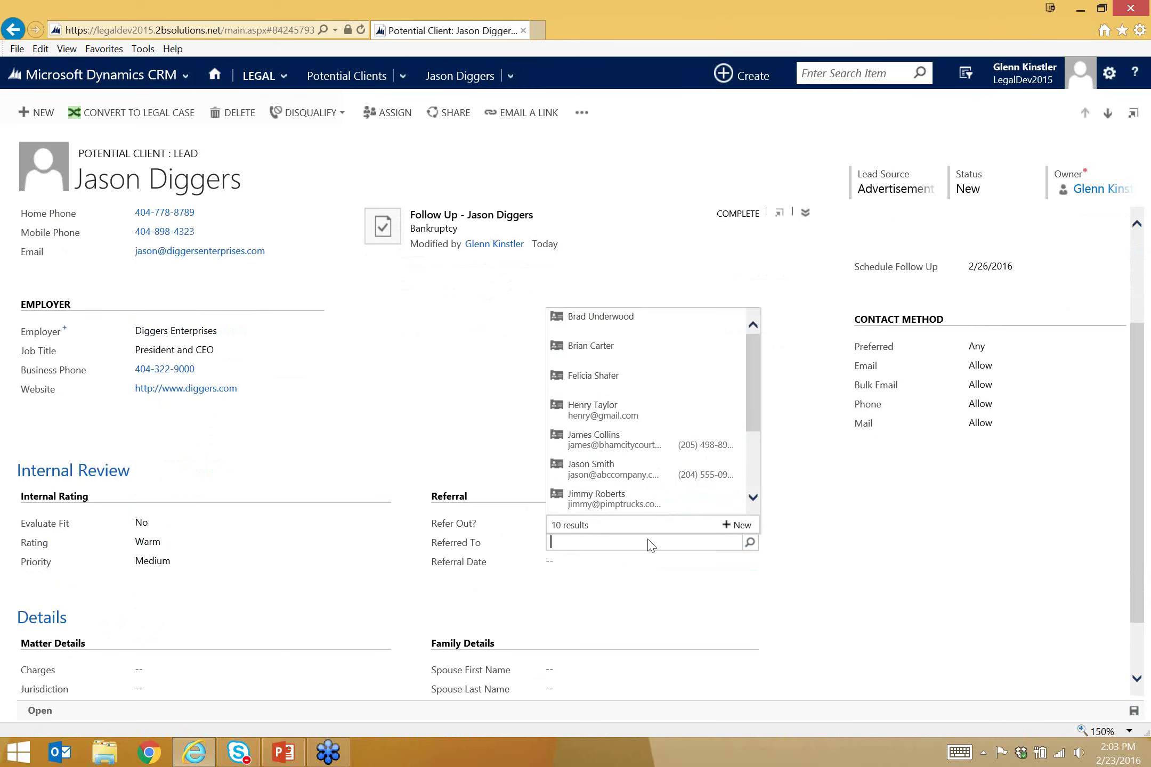
{"action": "left_click", "coordinate": [589, 330]}
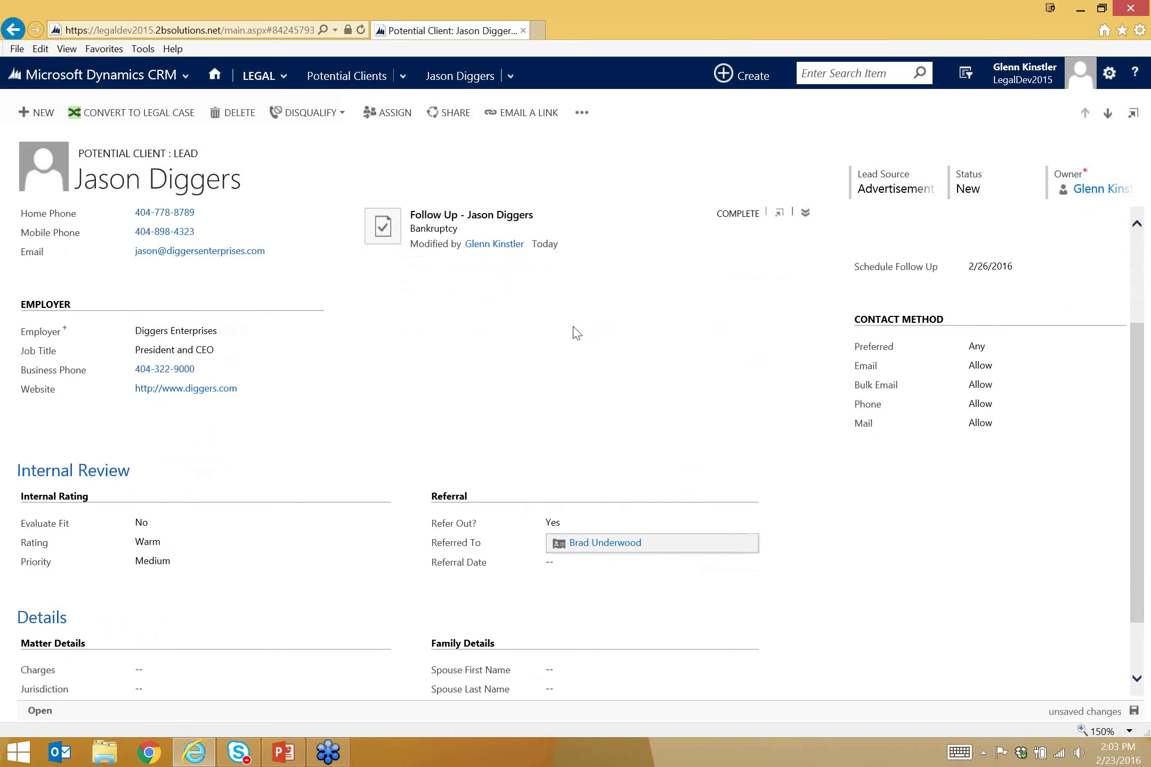
Step: Set the Referral Date to 2/23/2016 and save the potential client record
{"action": "left_click", "coordinate": [574, 568]}
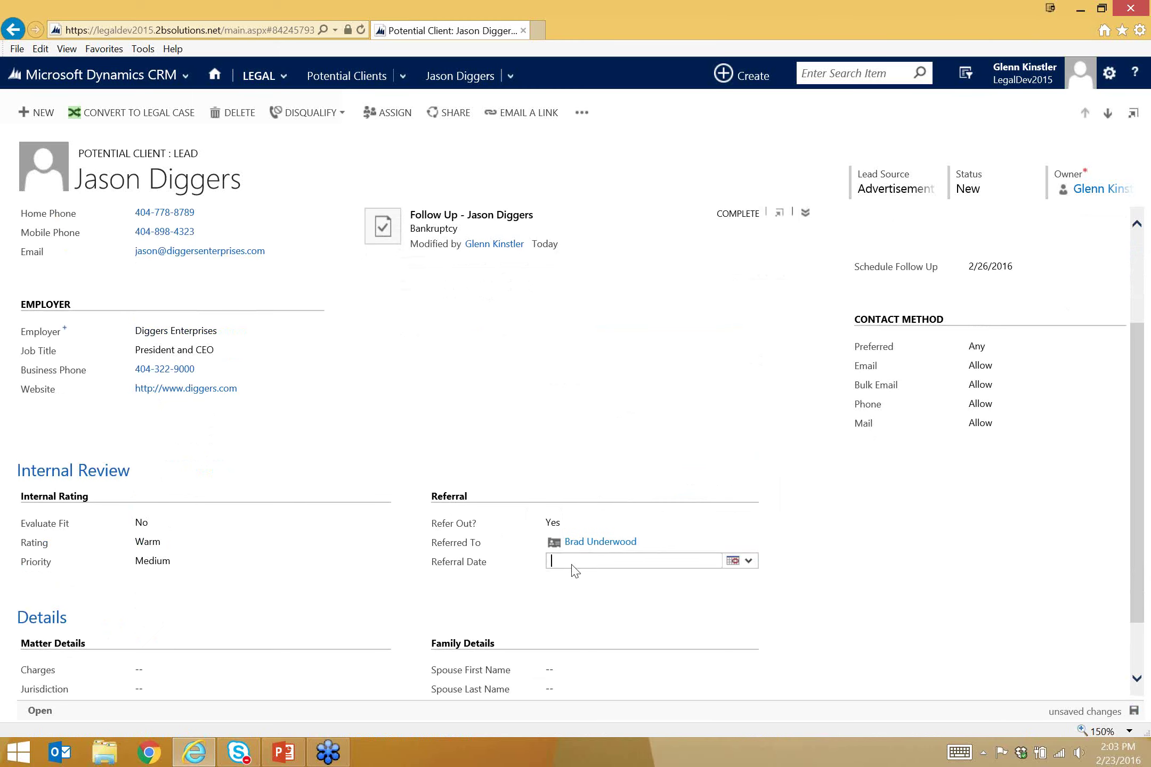
{"action": "left_click", "coordinate": [748, 562]}
{"action": "left_click", "coordinate": [770, 533]}
{"action": "left_click", "coordinate": [672, 621]}
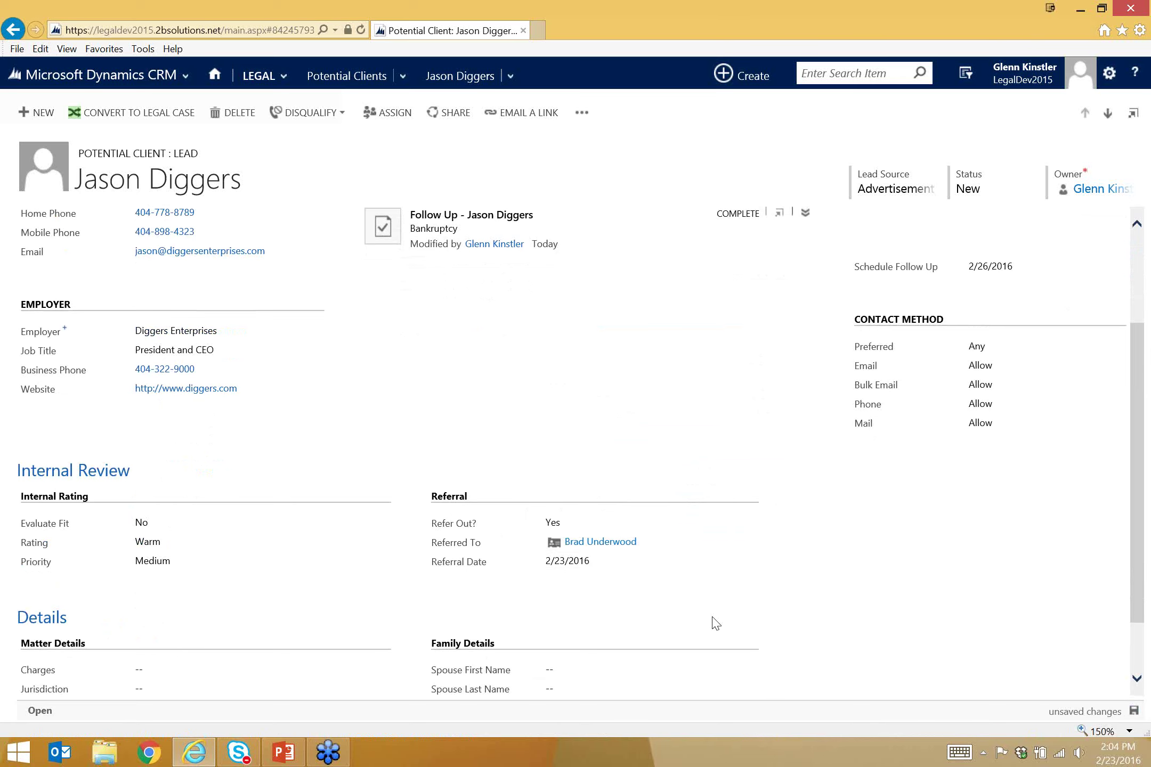
{"action": "left_click", "coordinate": [1134, 711]}
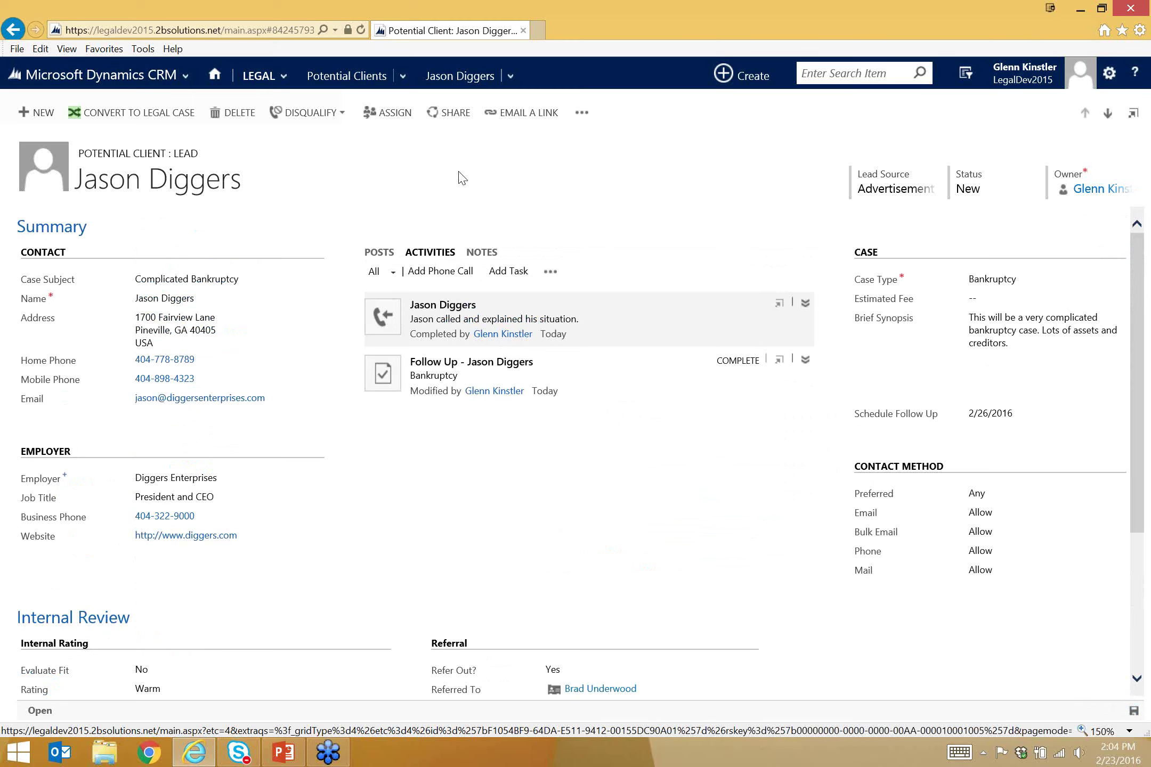
Step: Run the Convert Potential Client to Referral workflow on this potential client
{"action": "left_click", "coordinate": [582, 113]}
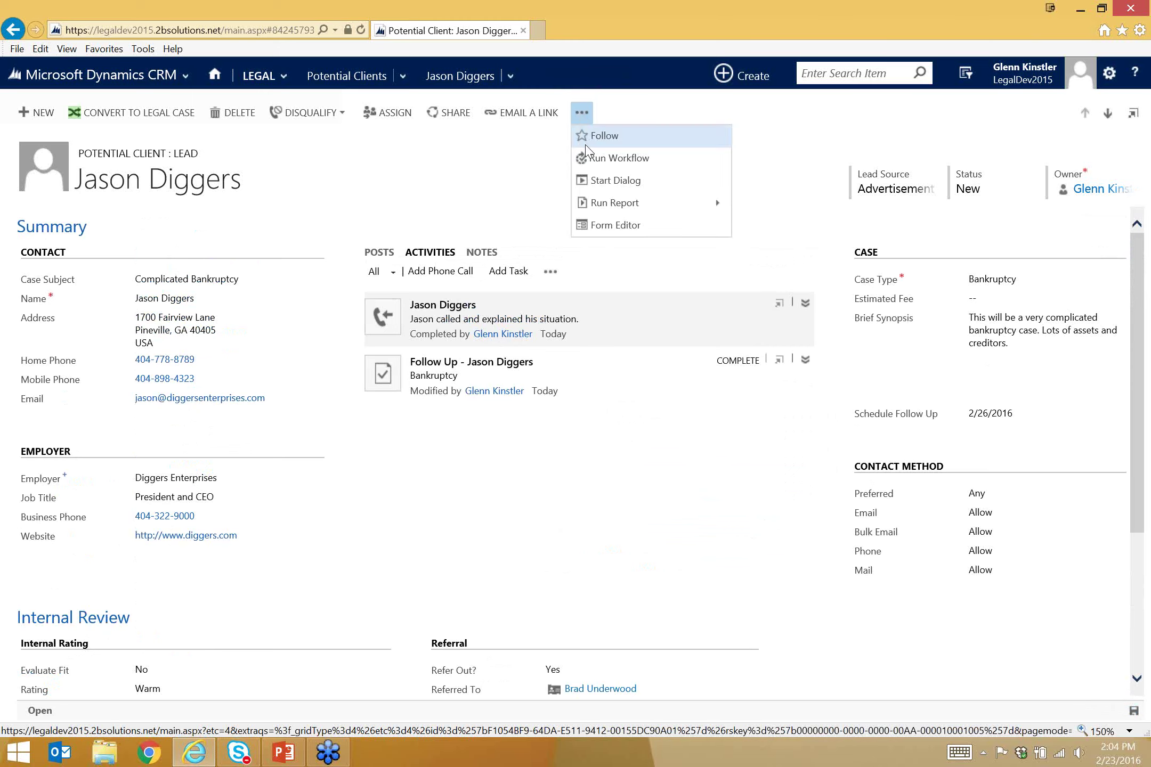
{"action": "left_click", "coordinate": [618, 160]}
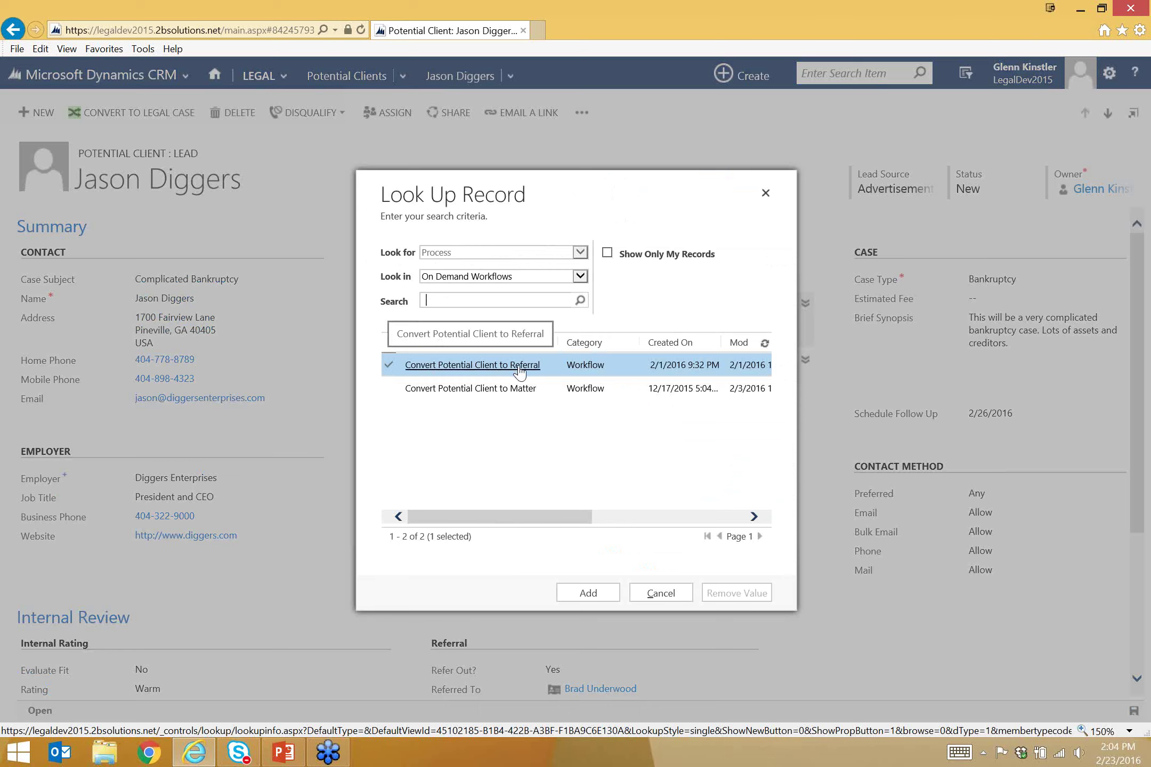
{"action": "left_click", "coordinate": [588, 594]}
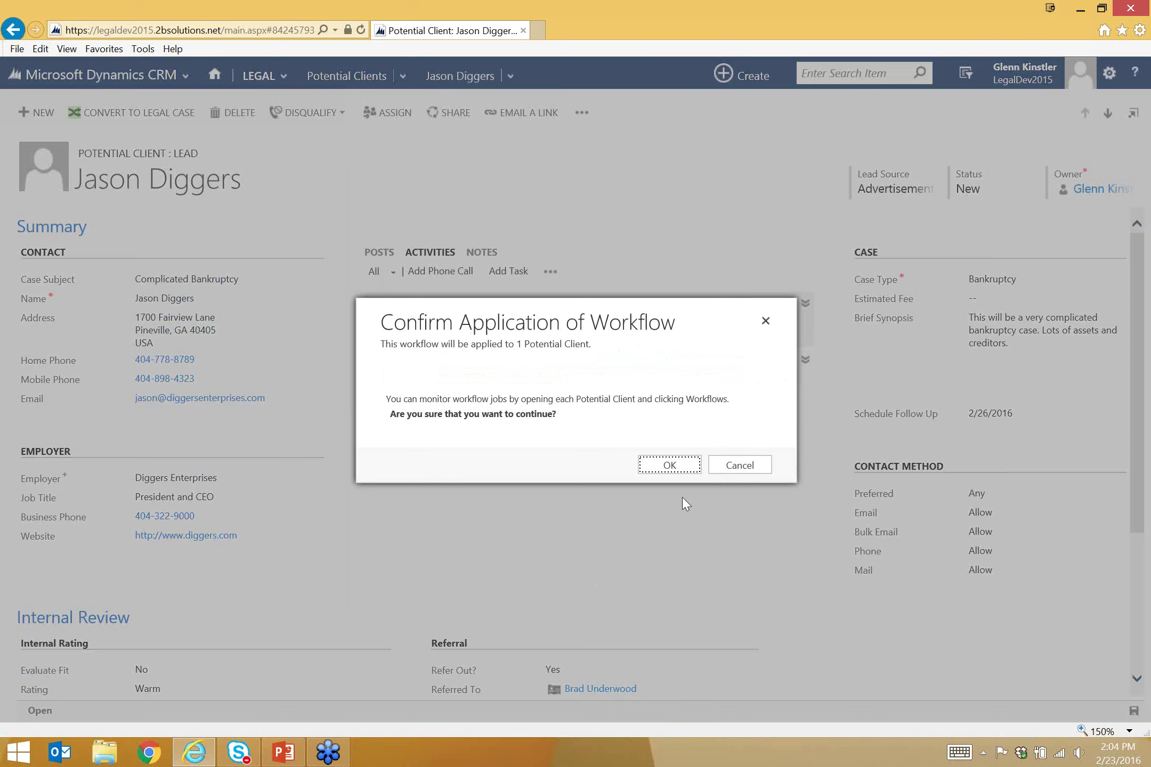
{"action": "left_click", "coordinate": [671, 465]}
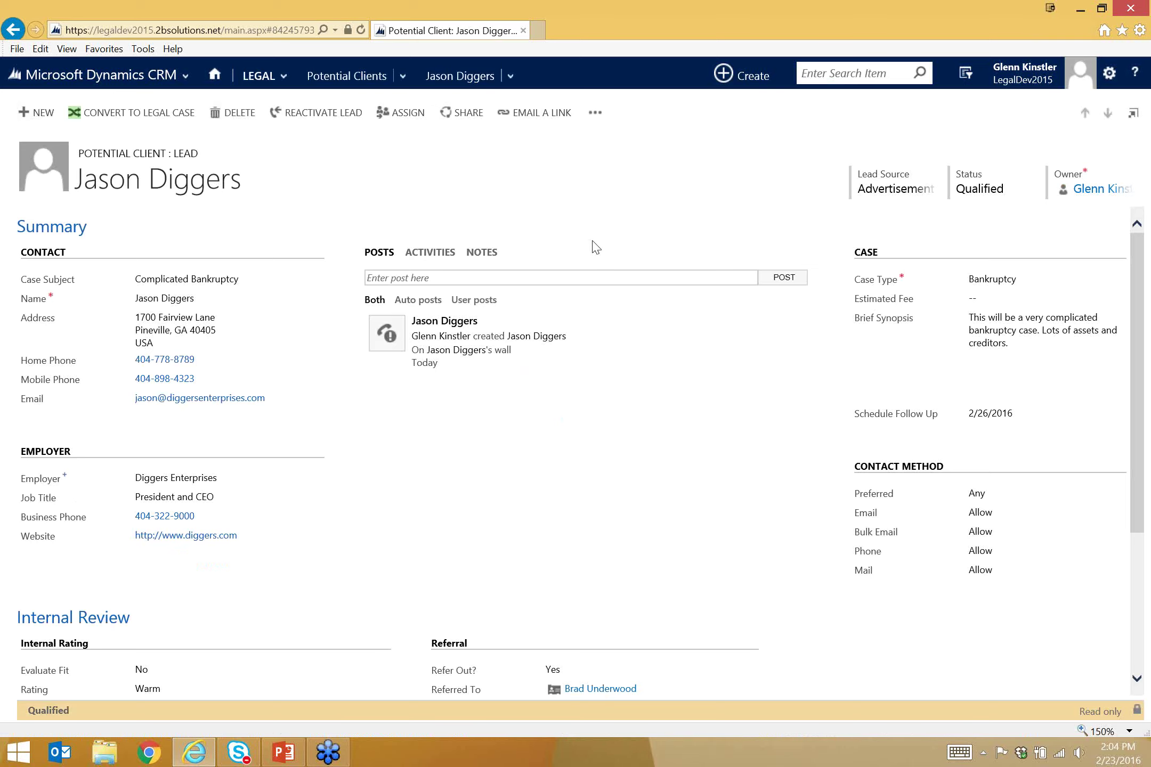
Step: Return to the potential clients list and show the All Outbound Referrals view
{"action": "left_click", "coordinate": [356, 82]}
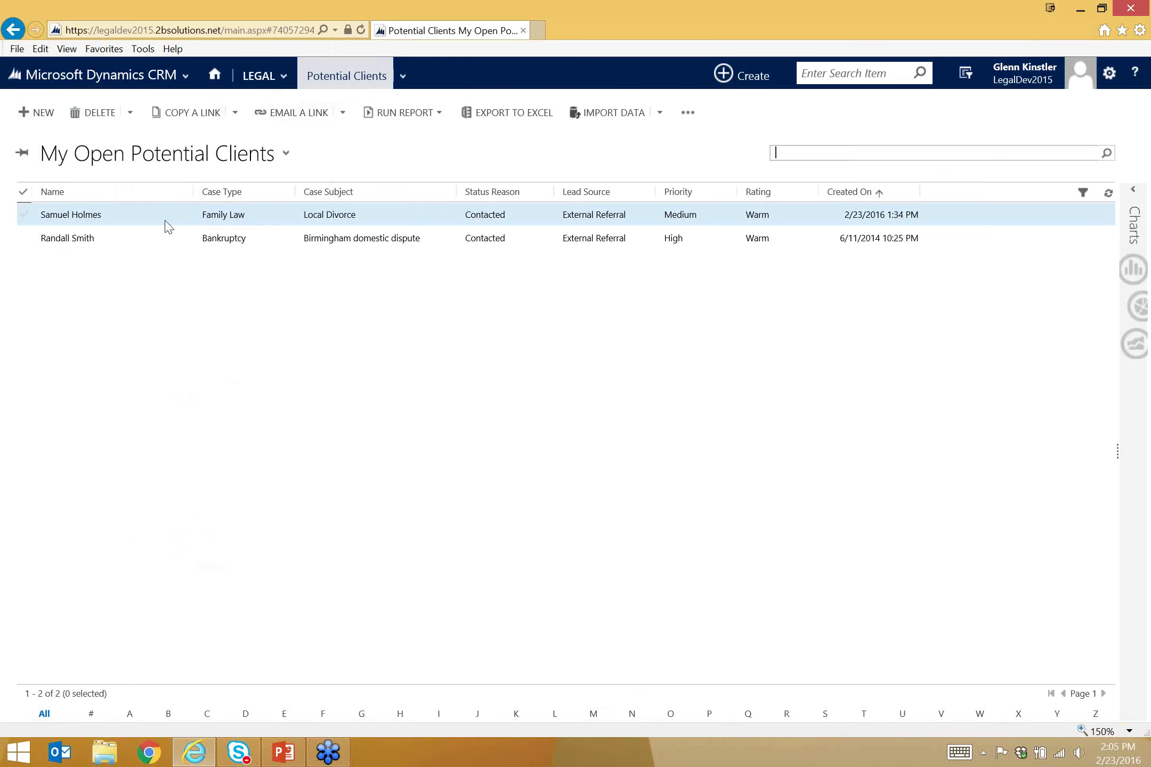
{"action": "left_click", "coordinate": [183, 158]}
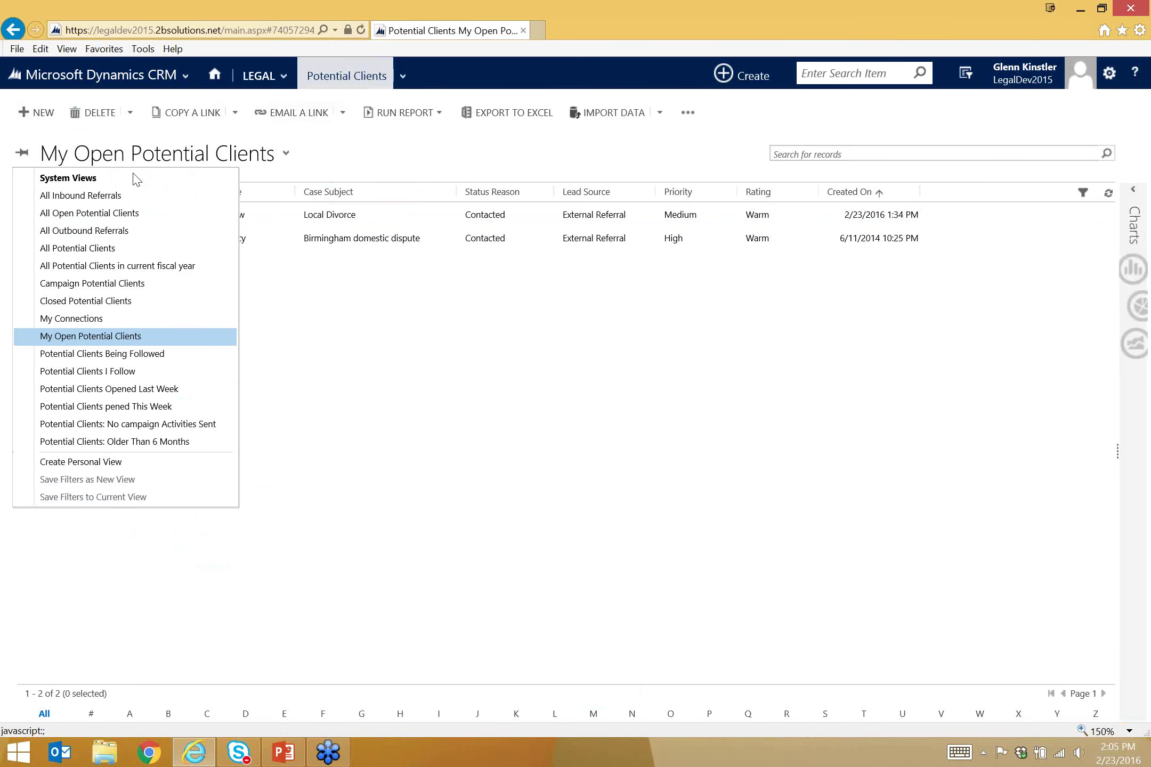
{"action": "left_click", "coordinate": [70, 232]}
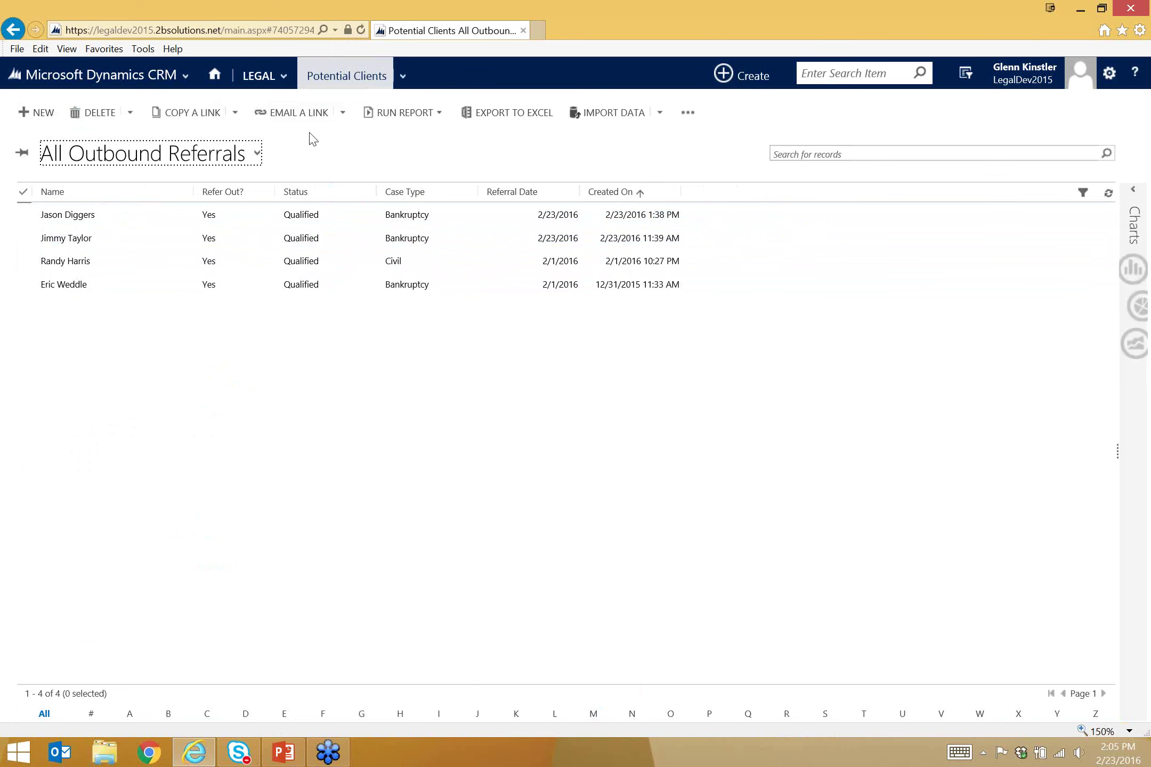
Step: Go to the Referrals list and open the bankruptcy referral generated from the converted potential client
{"action": "left_click", "coordinate": [260, 77]}
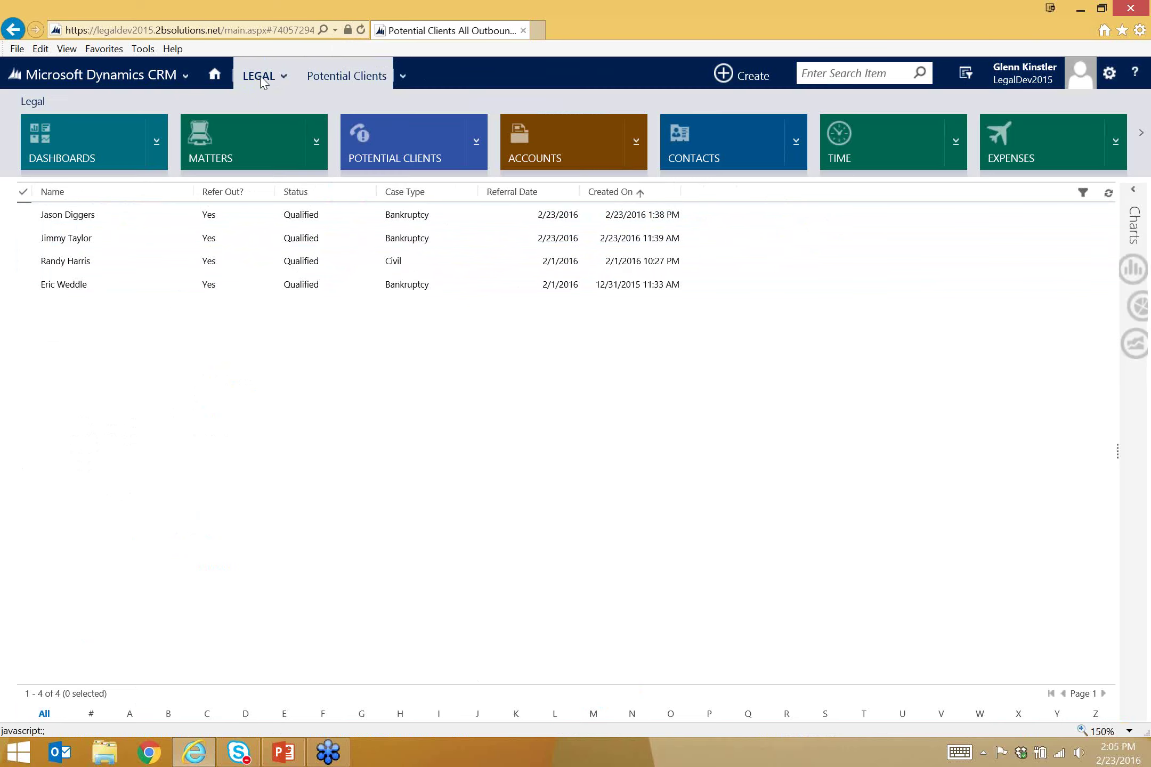
{"action": "left_click", "coordinate": [261, 142]}
{"action": "scroll", "coordinate": [263, 133], "scroll_direction": "down", "scroll_amount": 5}
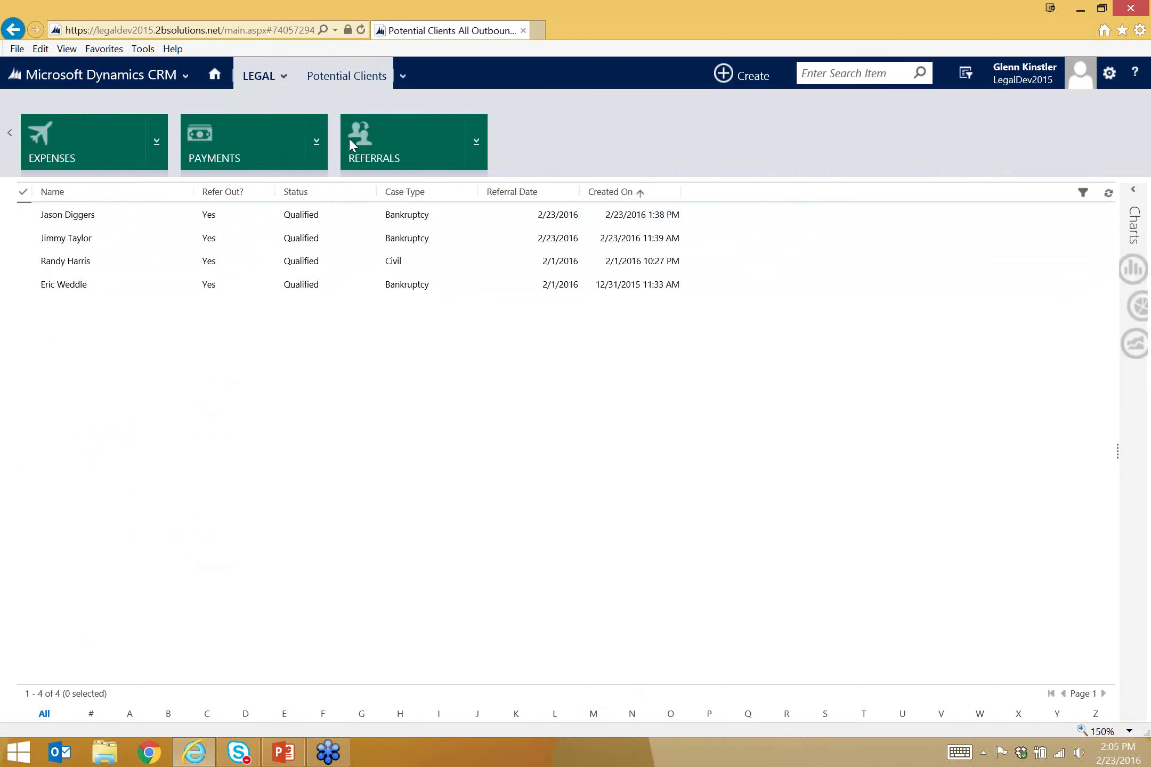
{"action": "left_click", "coordinate": [397, 139]}
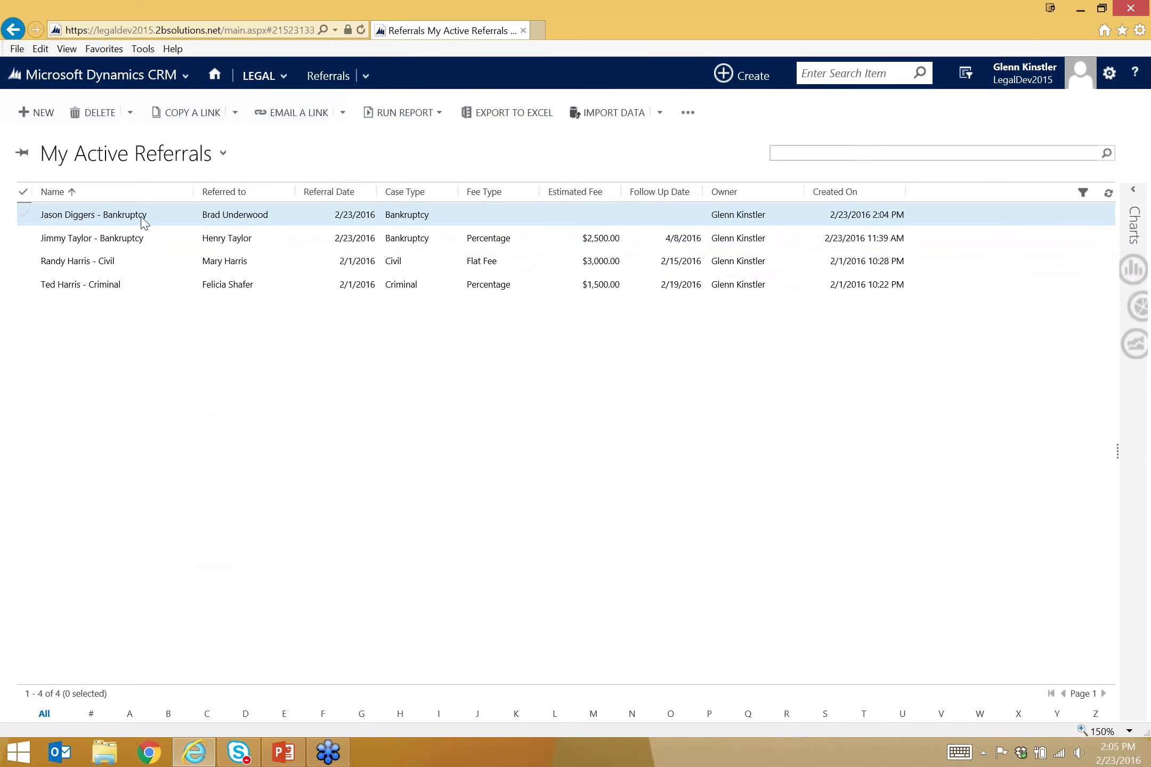
{"action": "double_click", "coordinate": [171, 218]}
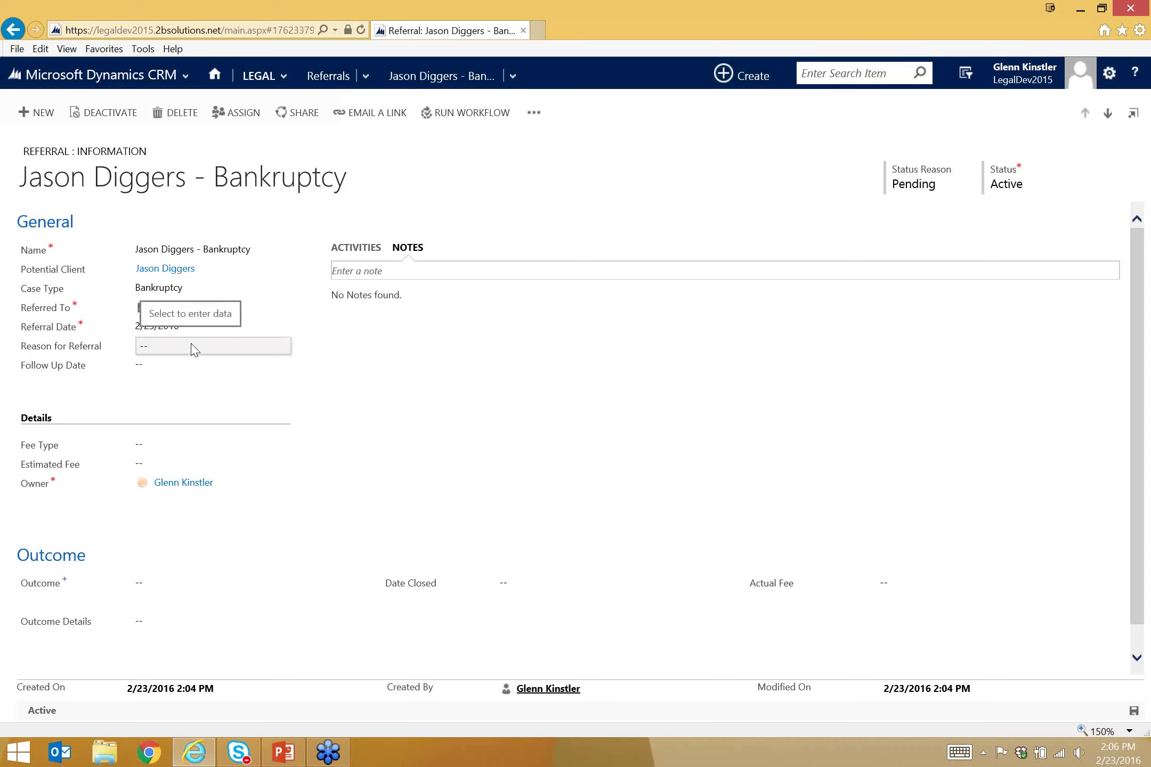
Step: Set the referral's Reason for Referral to Outside Expertise and its Follow Up Date to 3/11/2016
{"action": "left_click", "coordinate": [172, 349]}
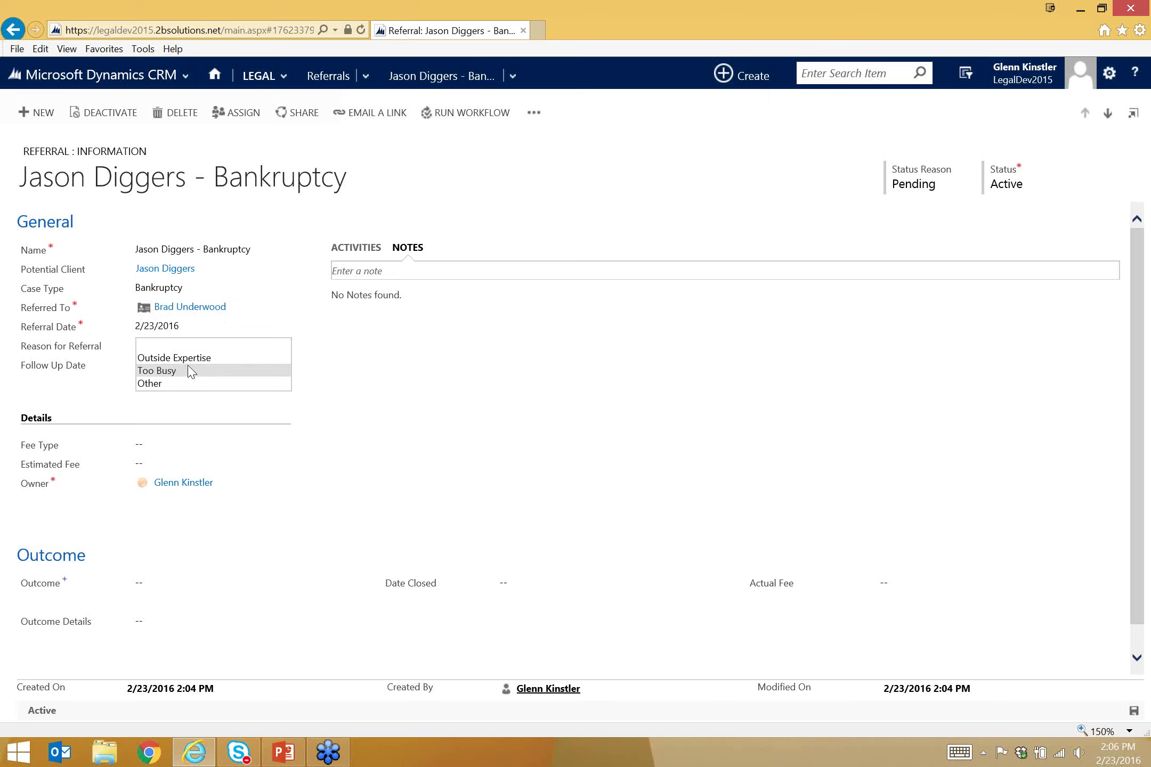
{"action": "left_click", "coordinate": [216, 358]}
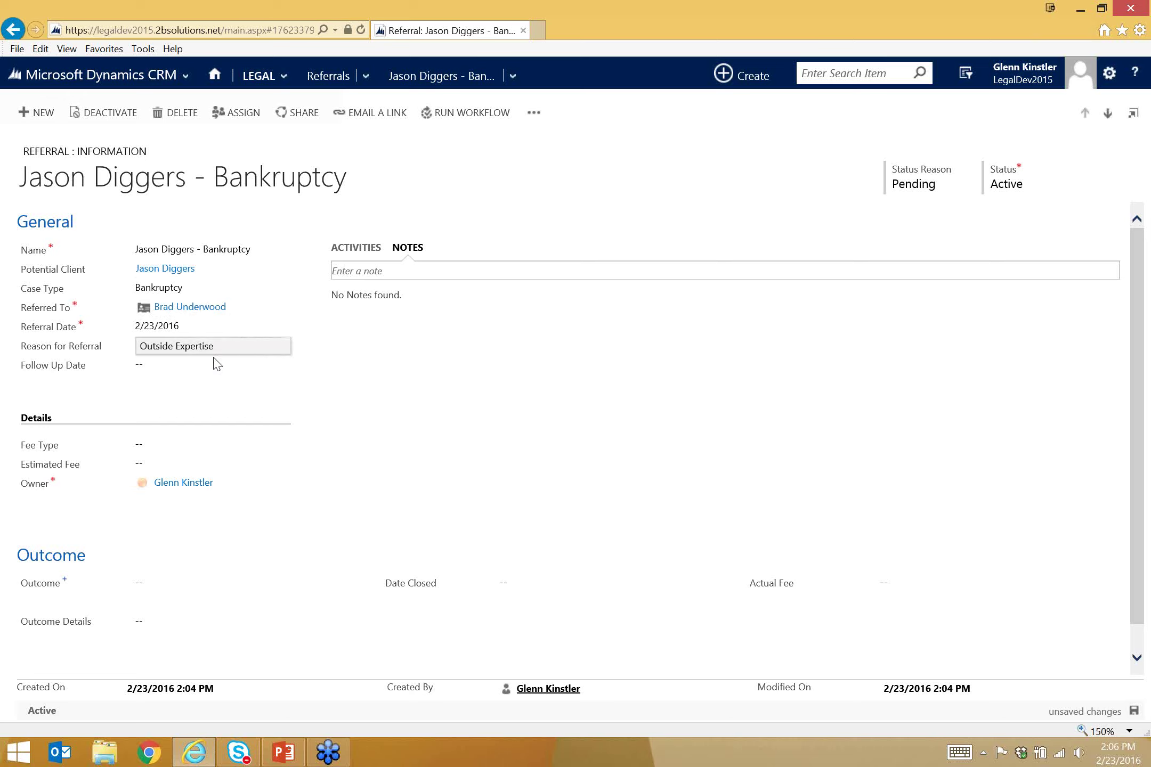
{"action": "left_click", "coordinate": [187, 366]}
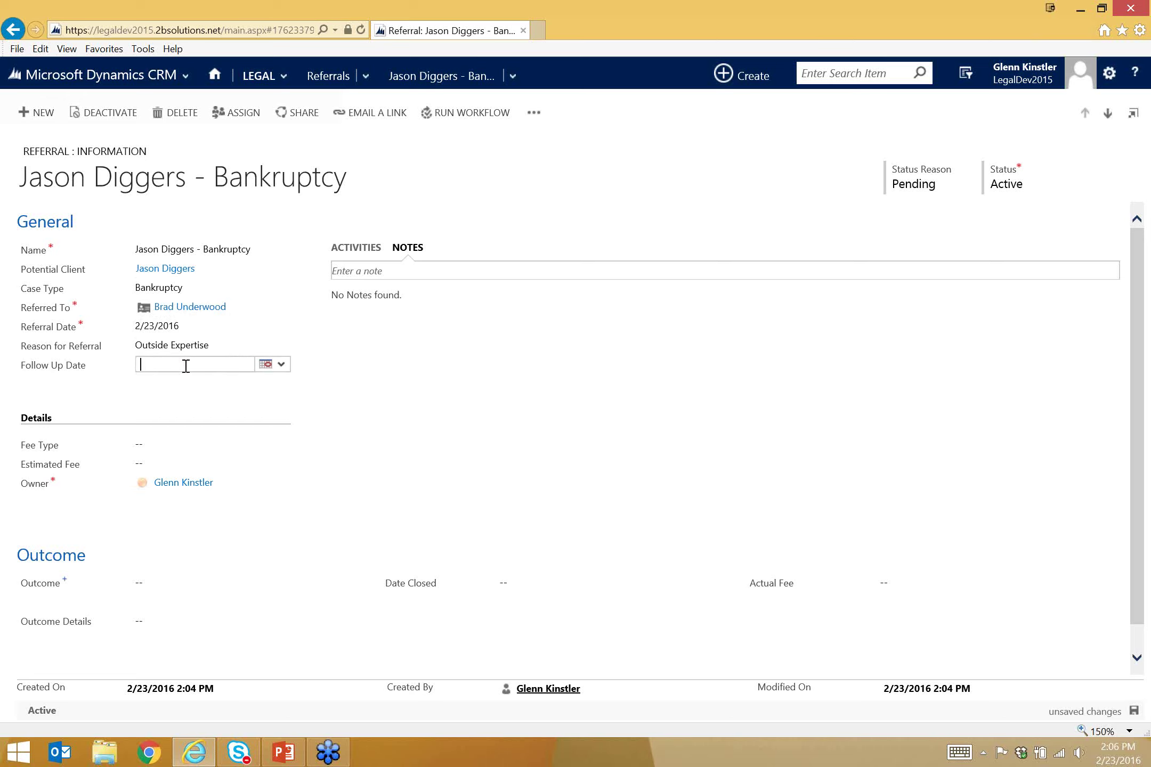
{"action": "left_click", "coordinate": [280, 365]}
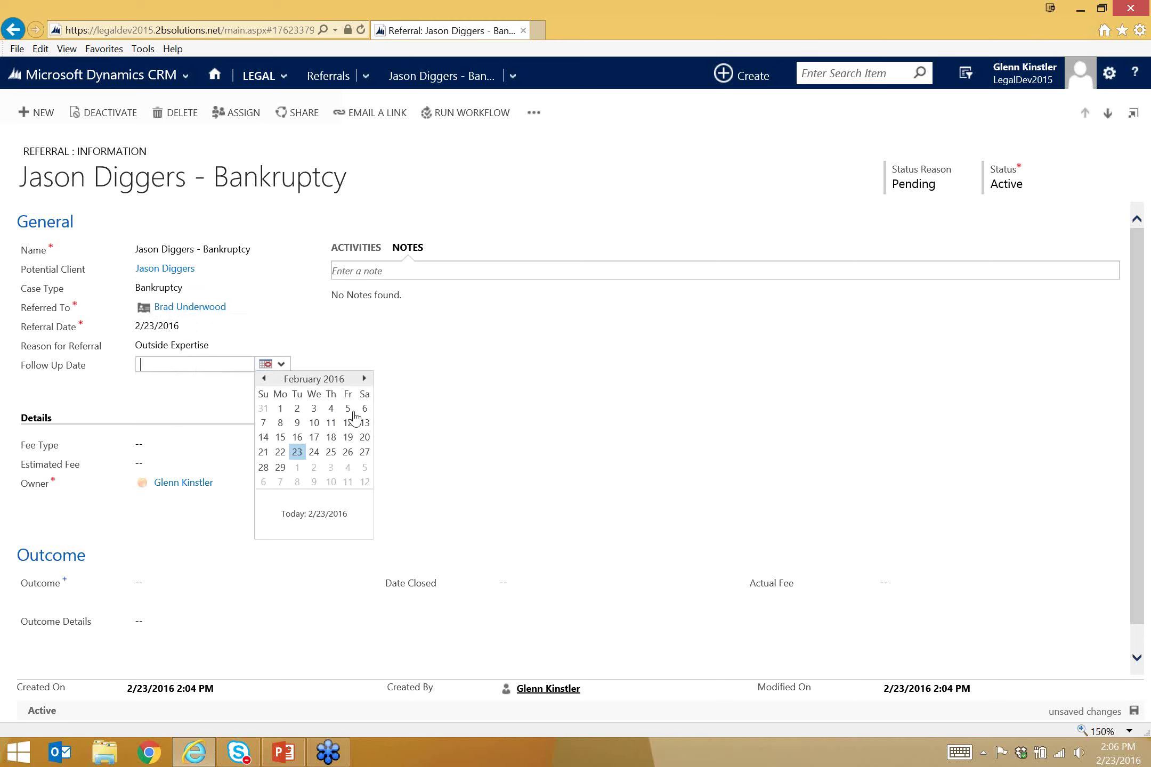
{"action": "left_click", "coordinate": [364, 379]}
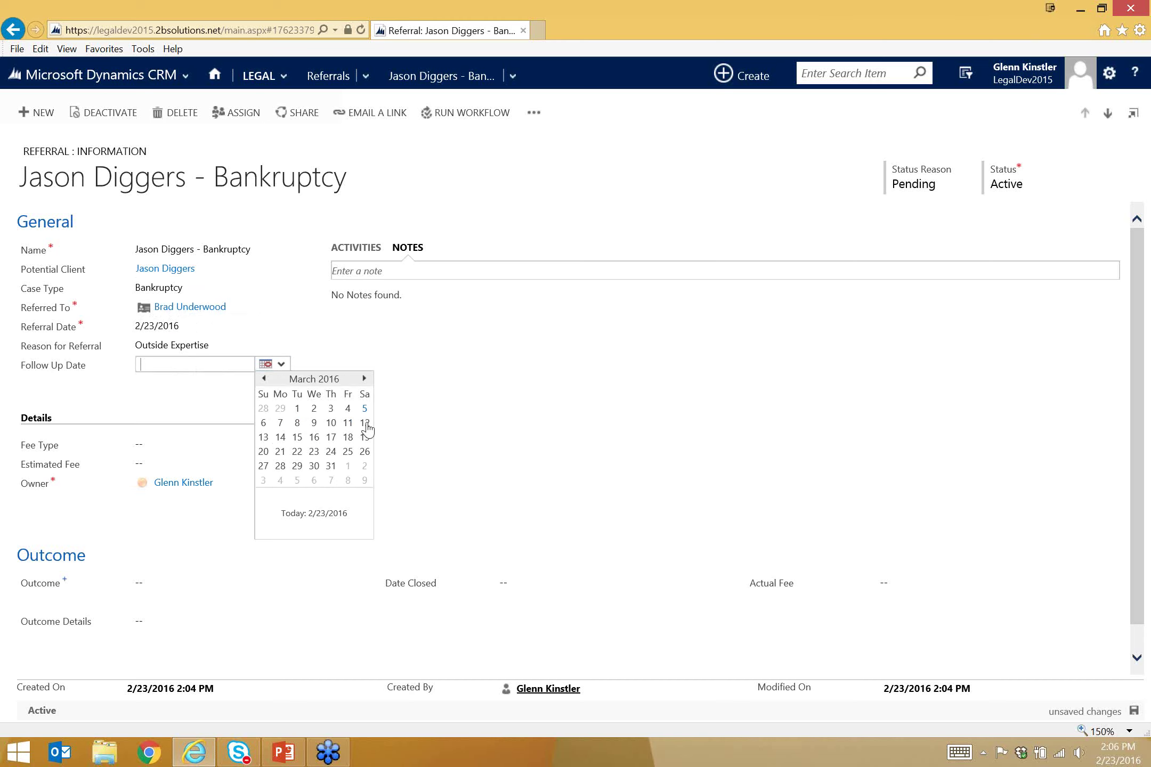
{"action": "left_click", "coordinate": [347, 424]}
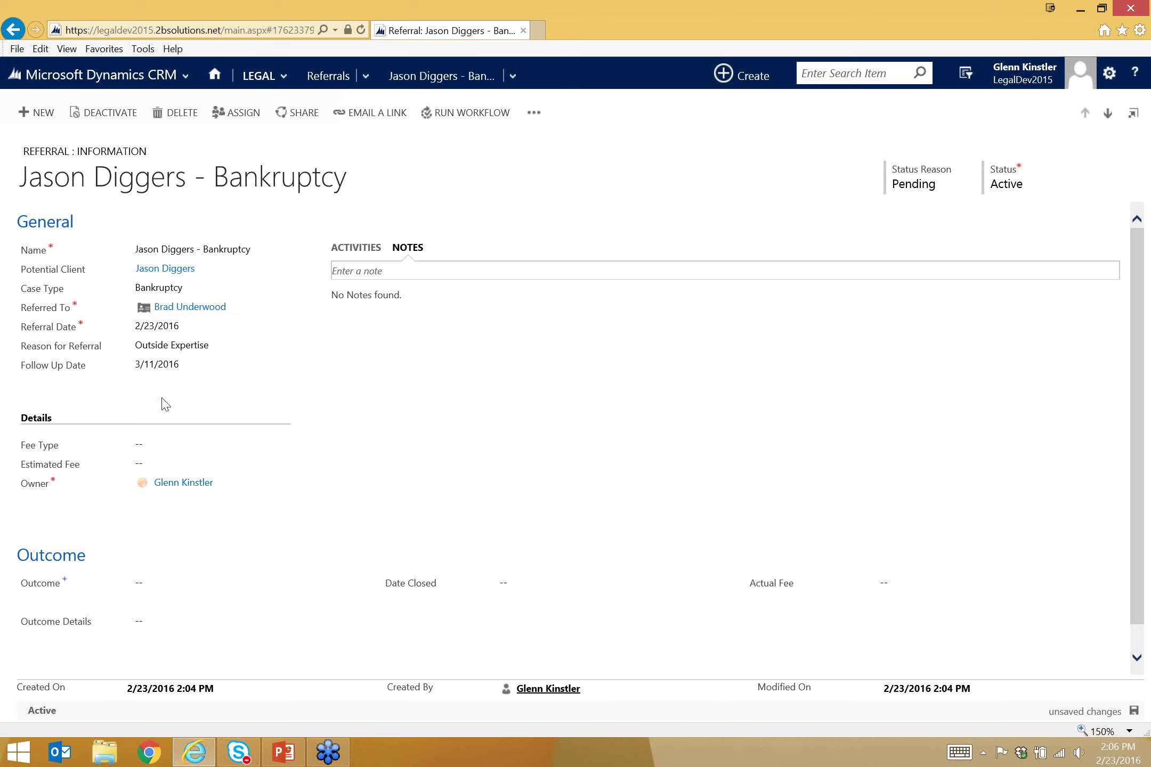
Step: Set the bankruptcy referral's Fee Type to Flat Fee and its Estimated Fee to $1,500
{"action": "left_click", "coordinate": [151, 449]}
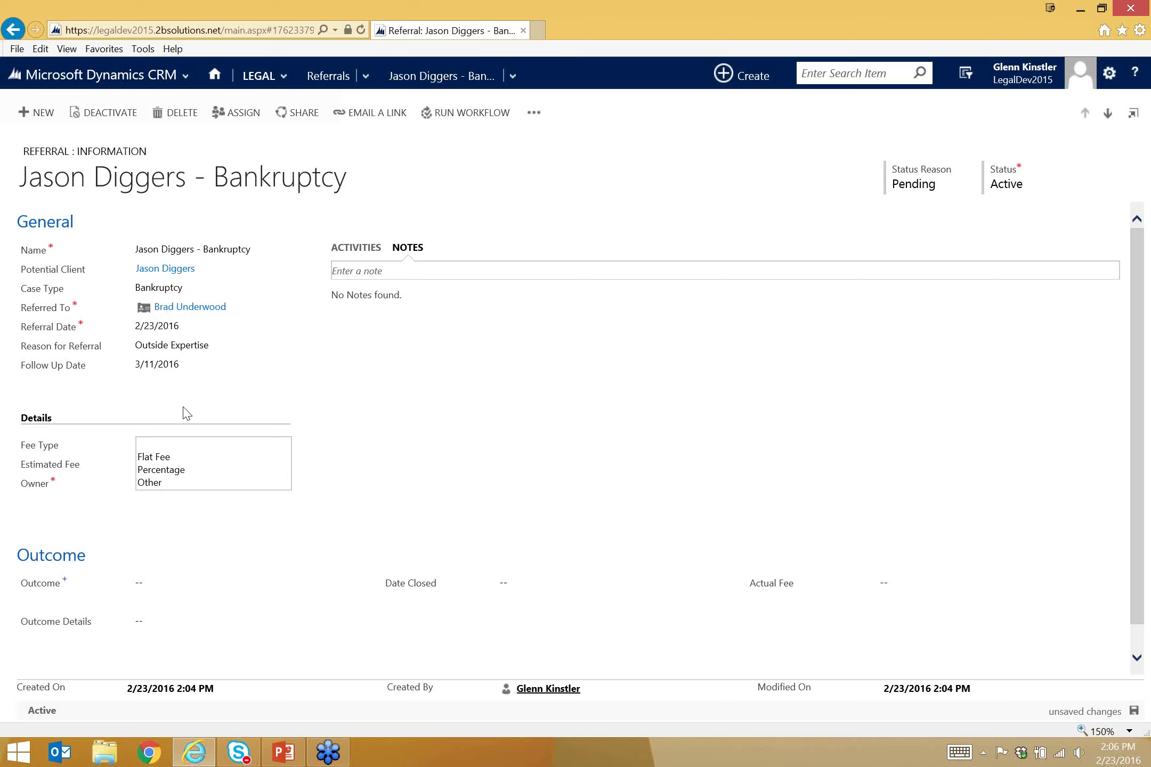
{"action": "left_click", "coordinate": [179, 449]}
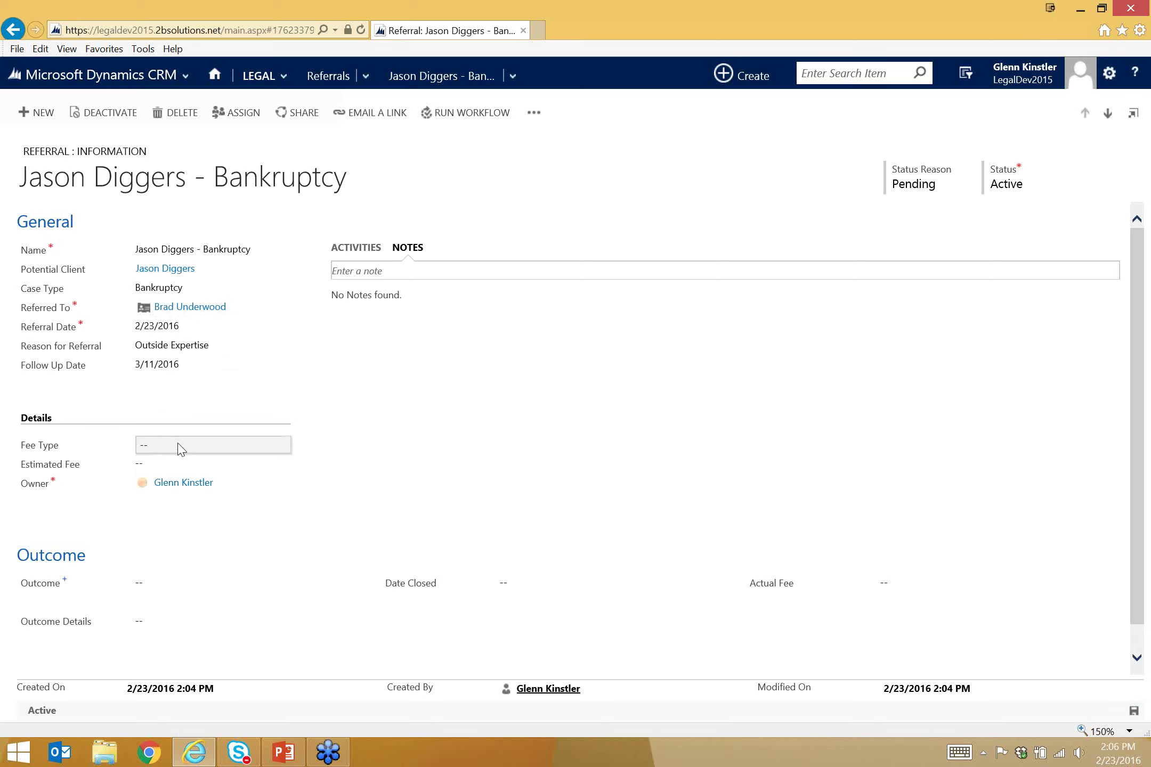
{"action": "left_click", "coordinate": [179, 450]}
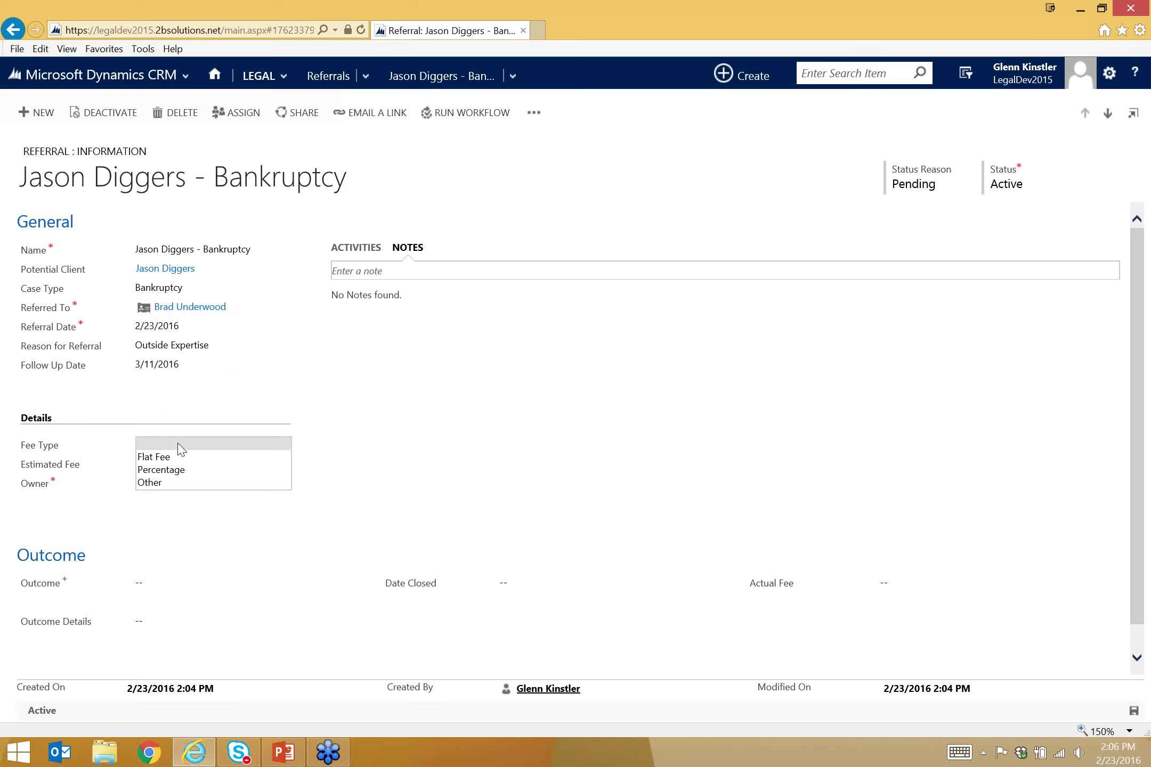
{"action": "left_click", "coordinate": [168, 459]}
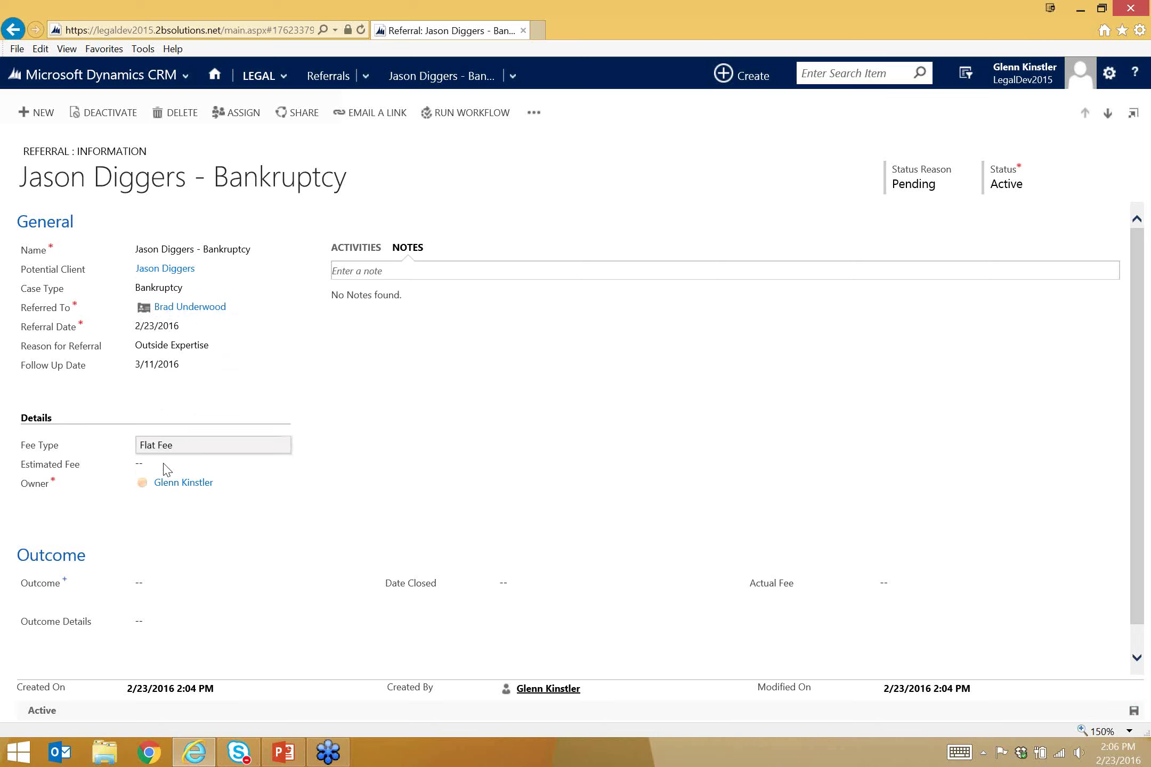
{"action": "left_click", "coordinate": [161, 466]}
{"action": "type", "text": "1500"}
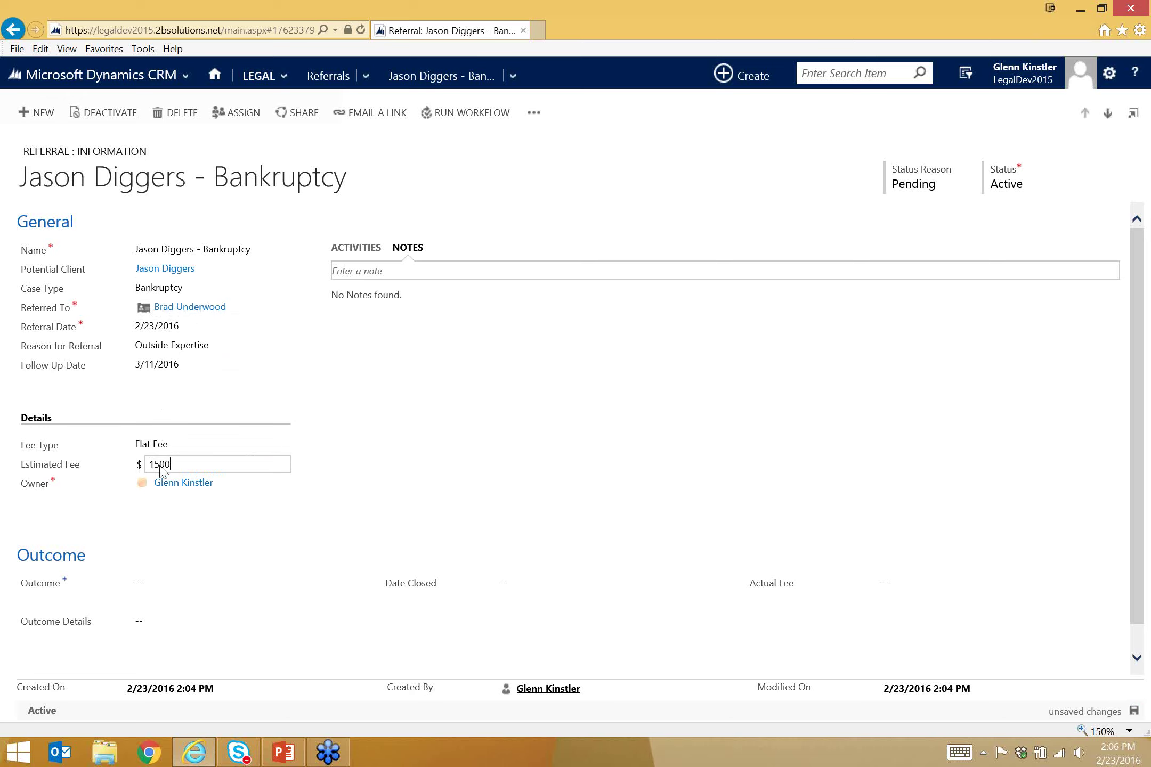
{"action": "key", "text": "Tab"}
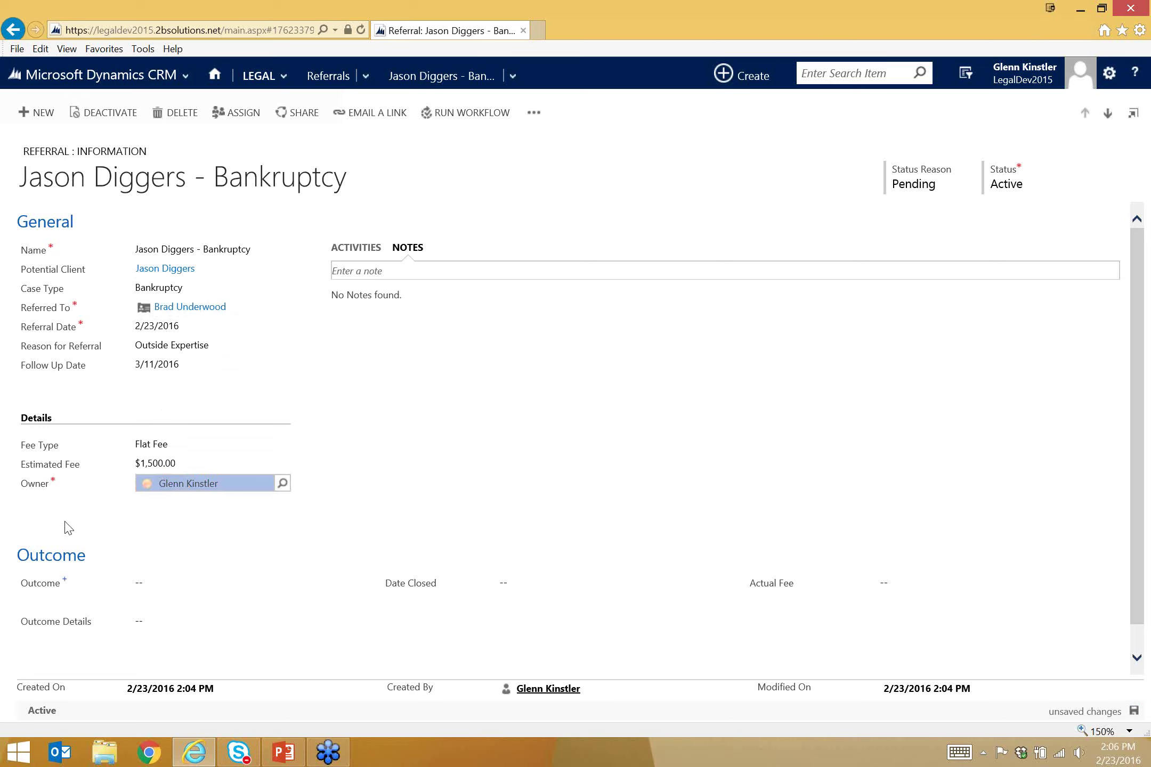
{"action": "left_click", "coordinate": [79, 522]}
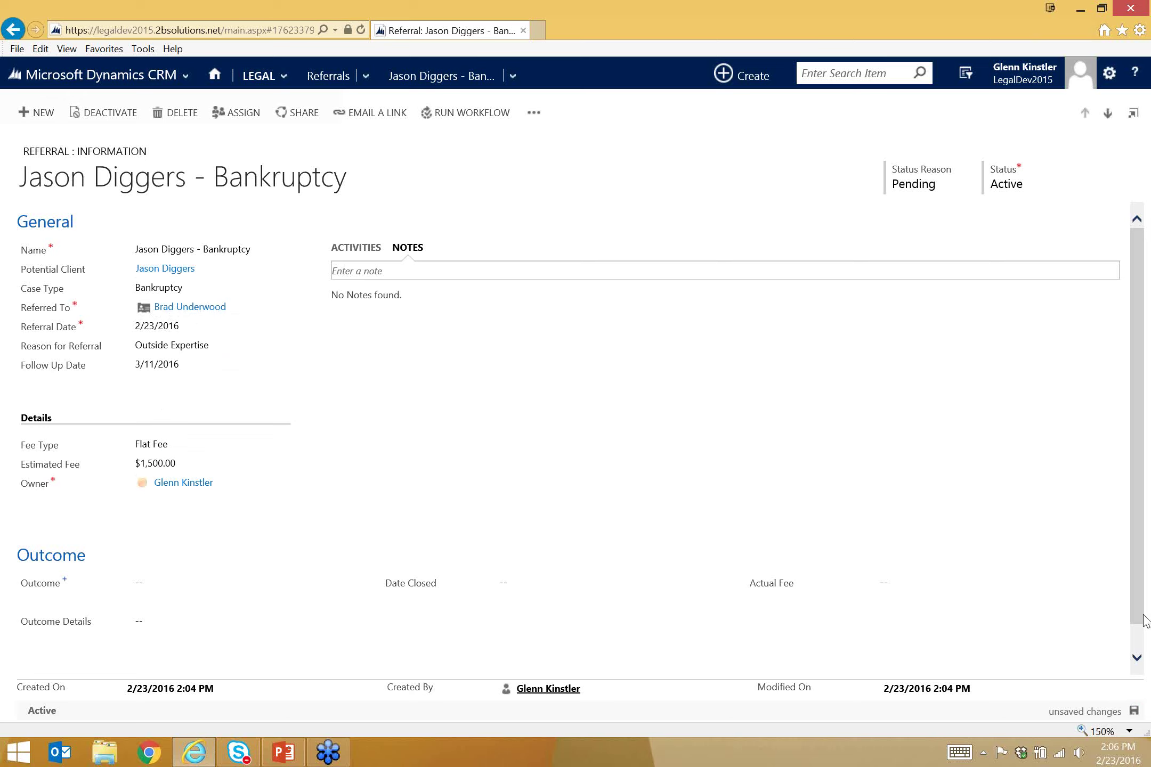
Step: Save the bankruptcy referral and display its related activities
{"action": "left_click", "coordinate": [1133, 711]}
{"action": "left_click", "coordinate": [351, 250]}
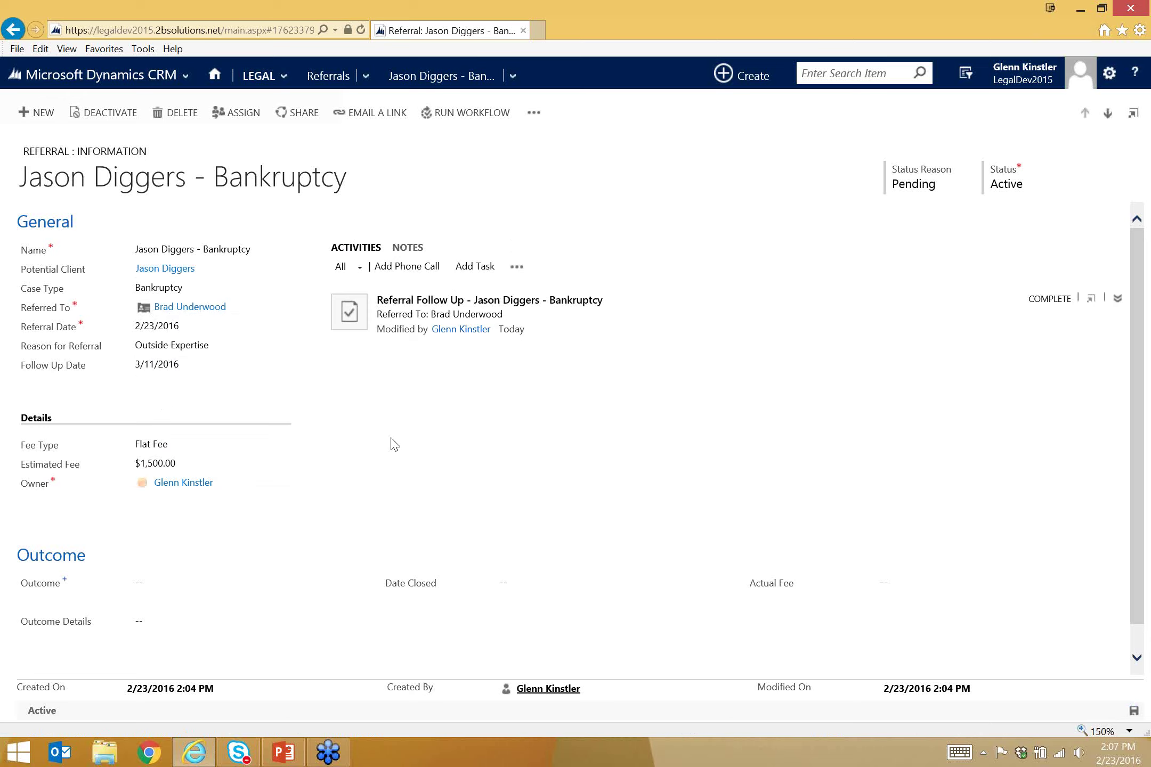
Step: Return to the Referrals list and open the pending civil referral
{"action": "left_click", "coordinate": [336, 84]}
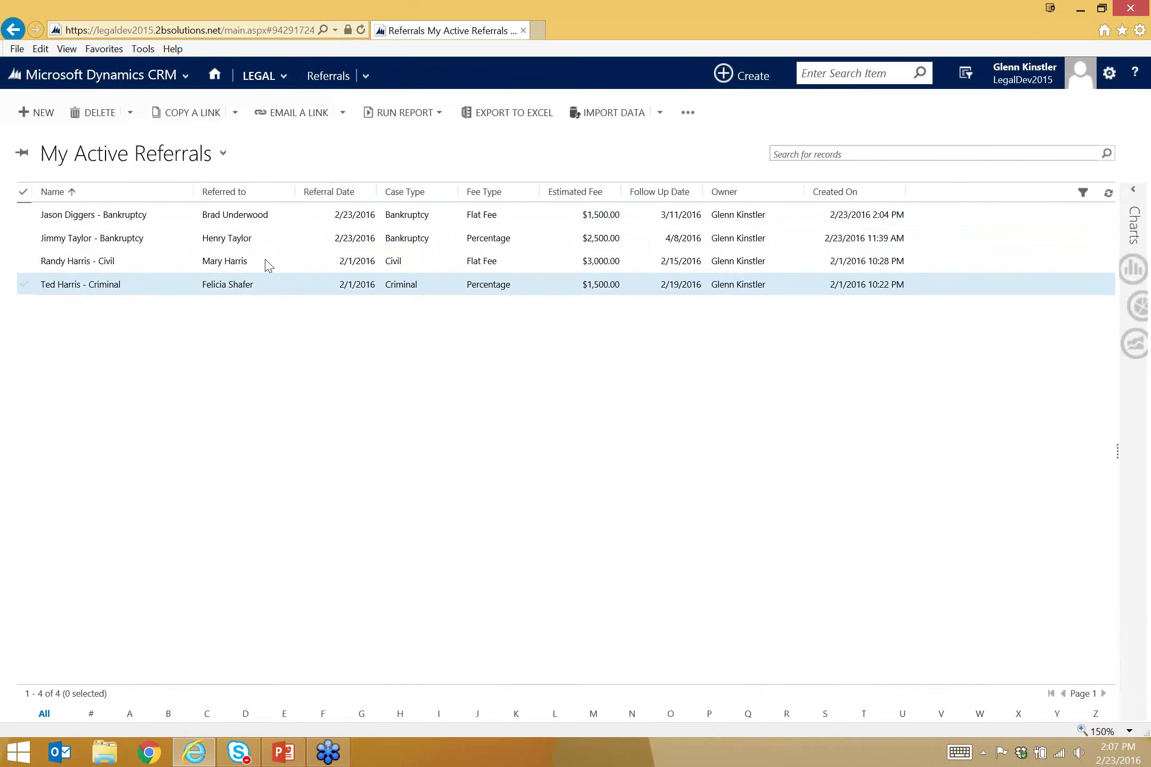
{"action": "double_click", "coordinate": [151, 268]}
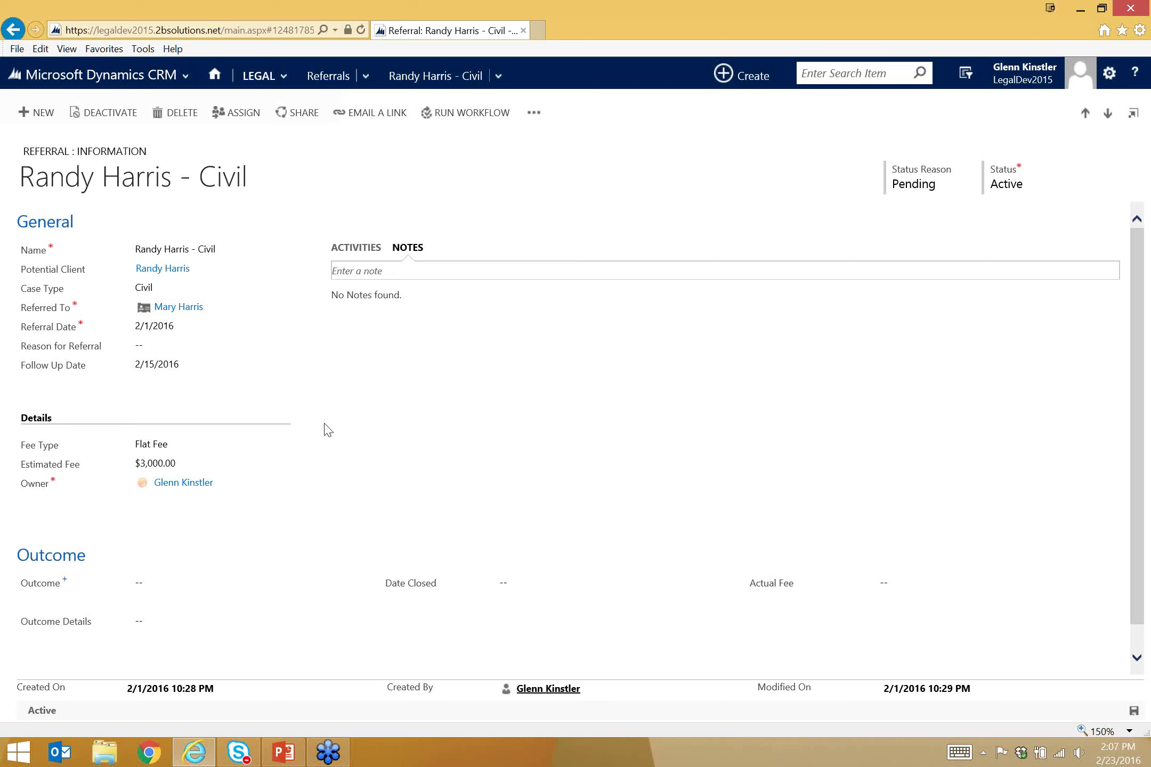
Step: Record the civil referral's Outcome as Settled, with Date Closed 2/23/2016 and an Actual Fee of $3,000
{"action": "scroll", "coordinate": [363, 453], "scroll_direction": "down", "scroll_amount": 1}
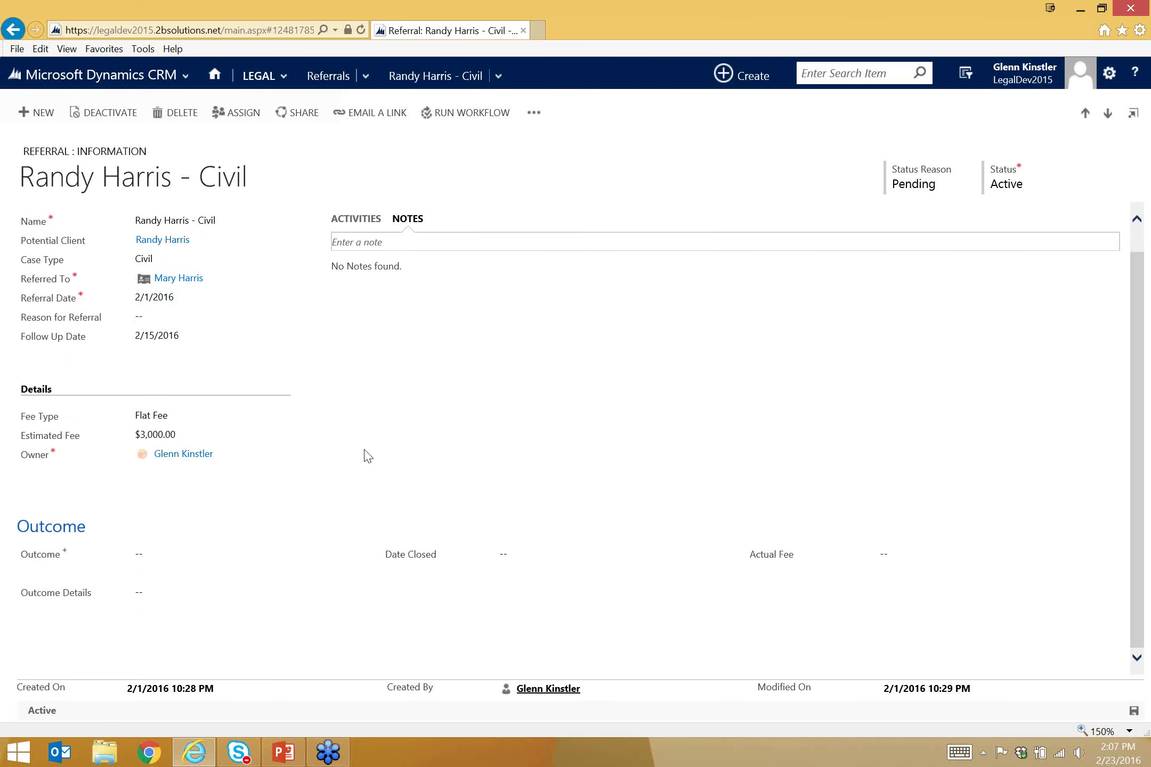
{"action": "left_click", "coordinate": [204, 558]}
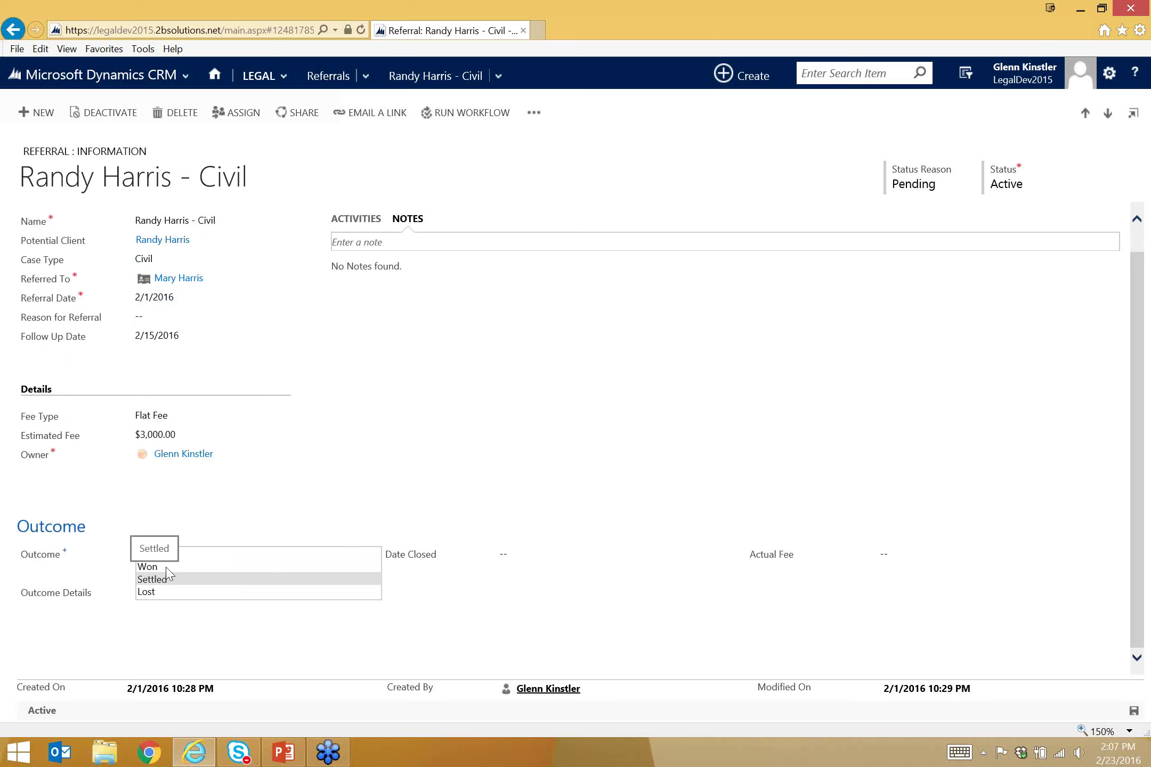
{"action": "left_click", "coordinate": [168, 581]}
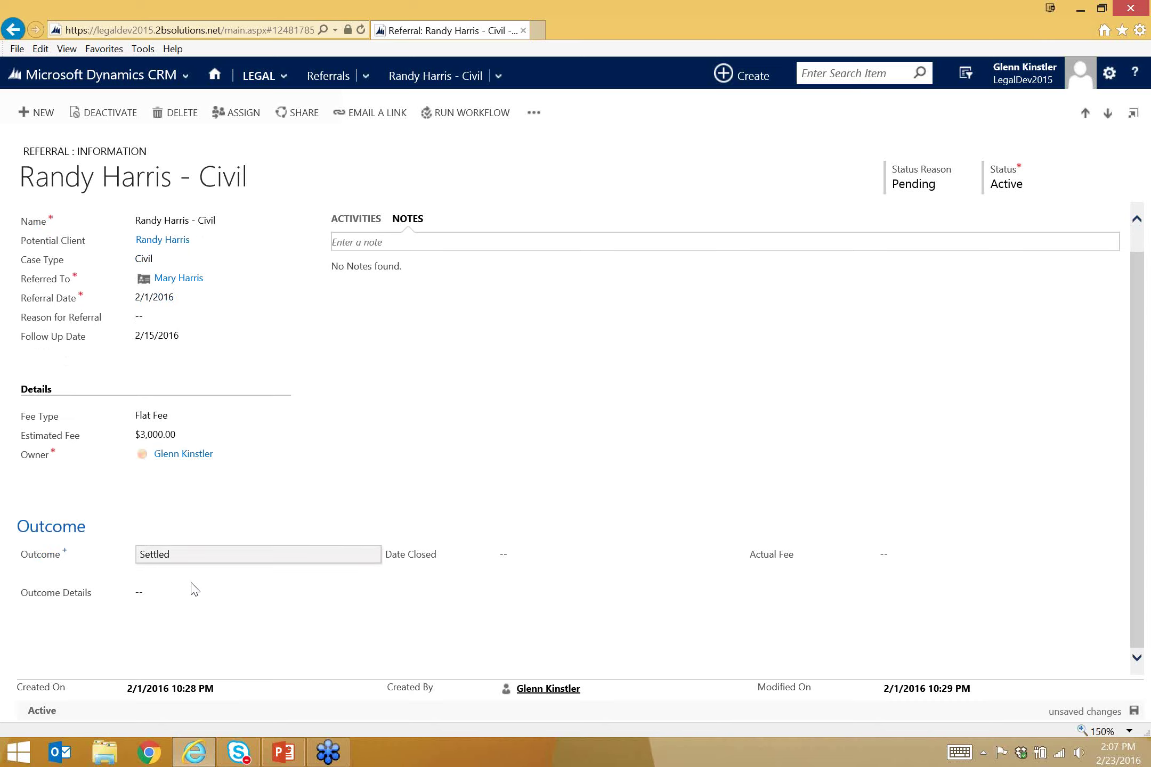
{"action": "left_click", "coordinate": [525, 557]}
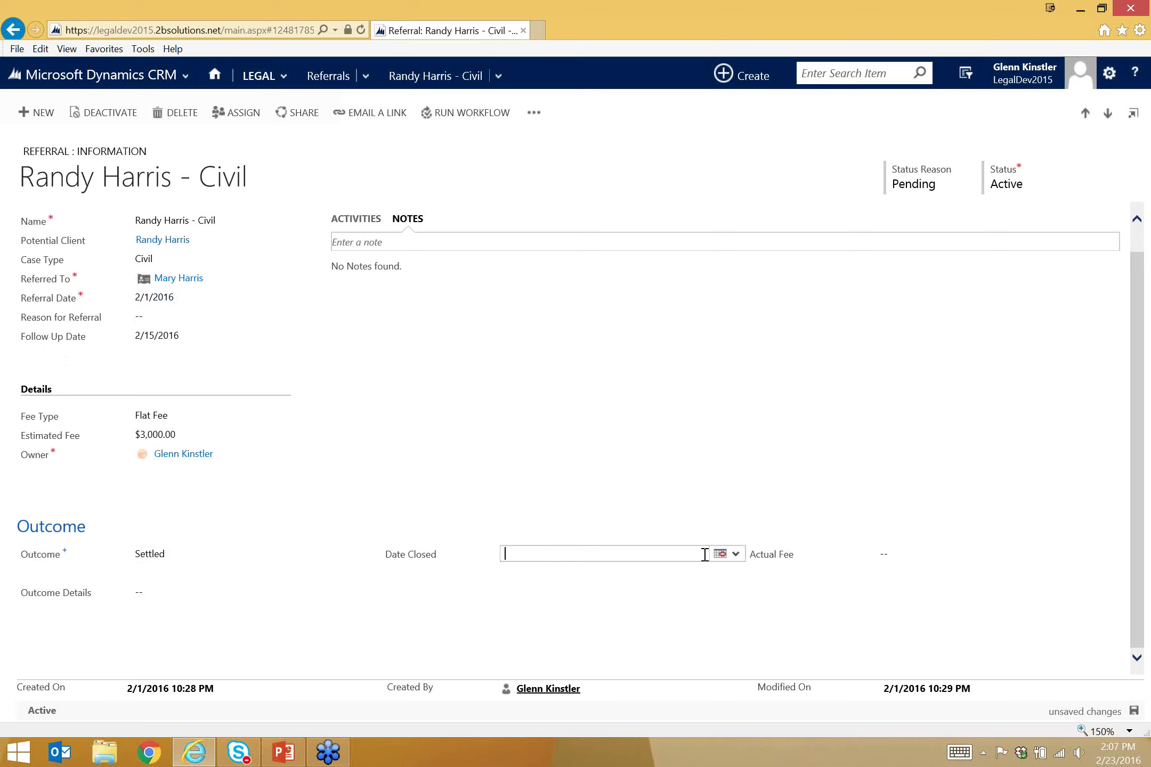
{"action": "left_click", "coordinate": [738, 554]}
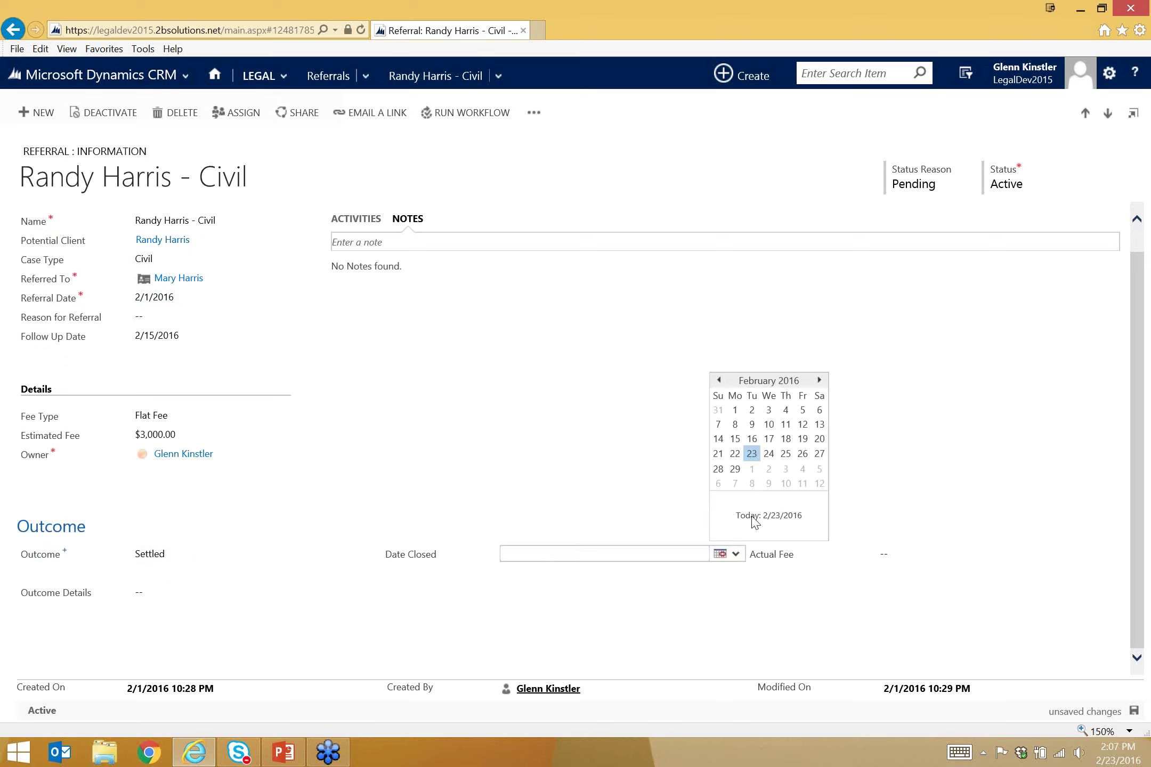
{"action": "left_click", "coordinate": [755, 520]}
{"action": "left_click", "coordinate": [928, 556]}
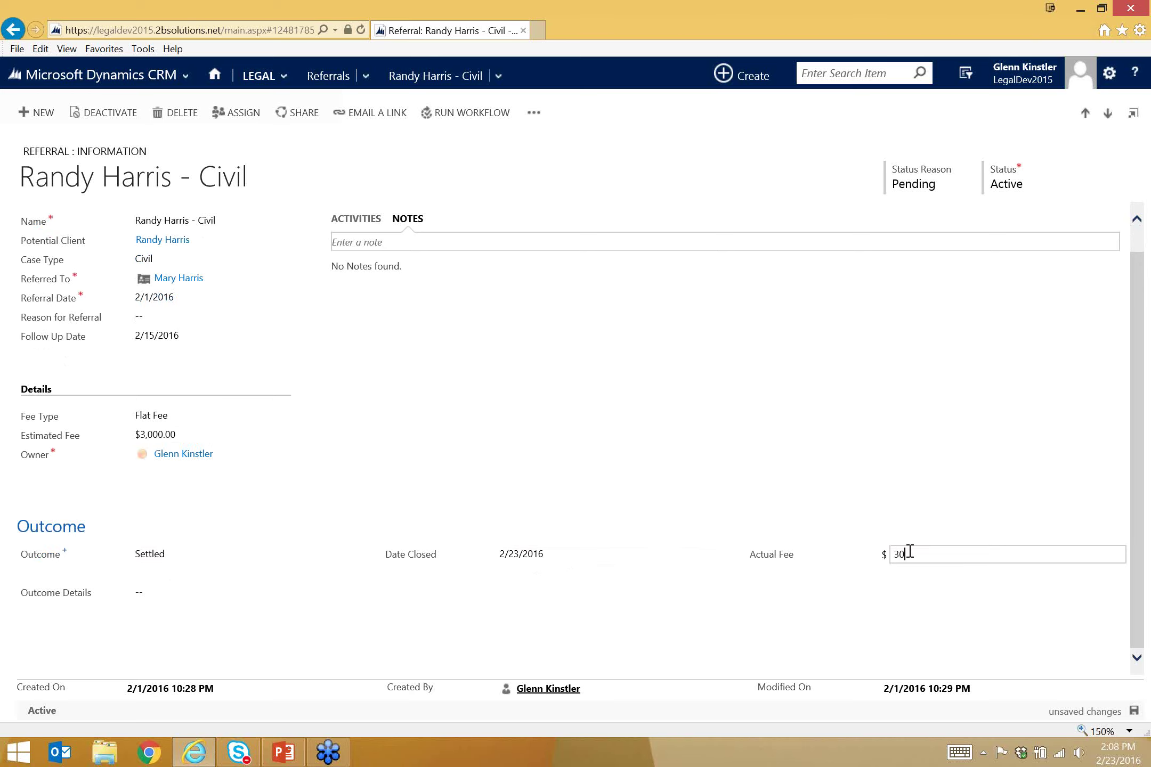
{"action": "type", "text": "00"}
Step: Enter Outcome Details stating that the referred-to contact and the client were able to settle, and save the referral
{"action": "left_click", "coordinate": [734, 582]}
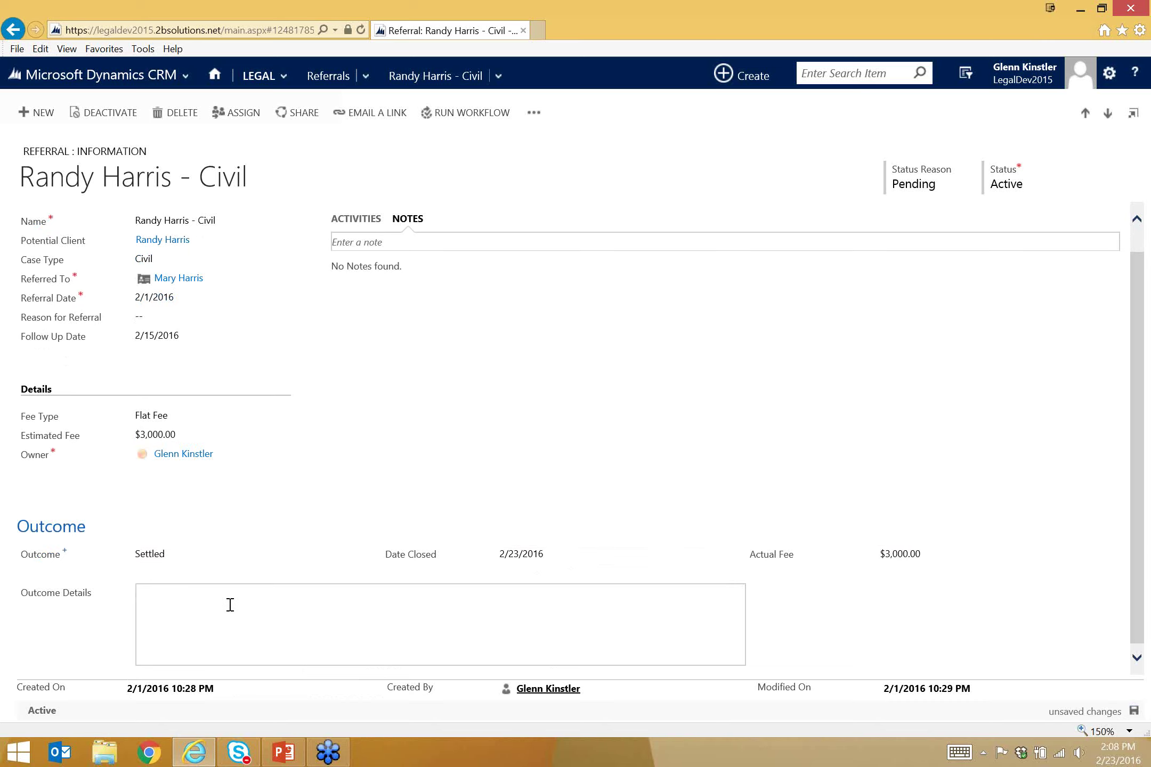
{"action": "type", "text": "Mary and the client werenable to settle this......"}
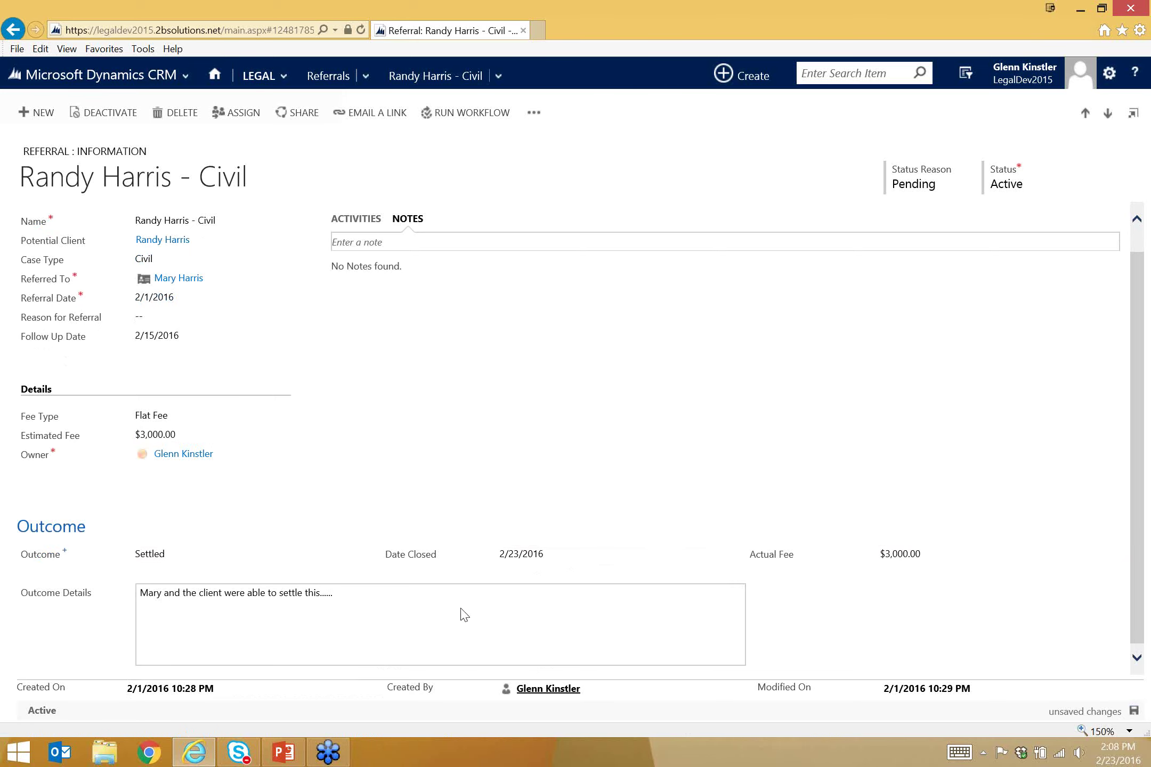
{"action": "key", "text": "ctrl+s"}
Step: Deactivate the civil referral with the status Settled
{"action": "scroll", "coordinate": [580, 377], "scroll_direction": "up", "scroll_amount": 1}
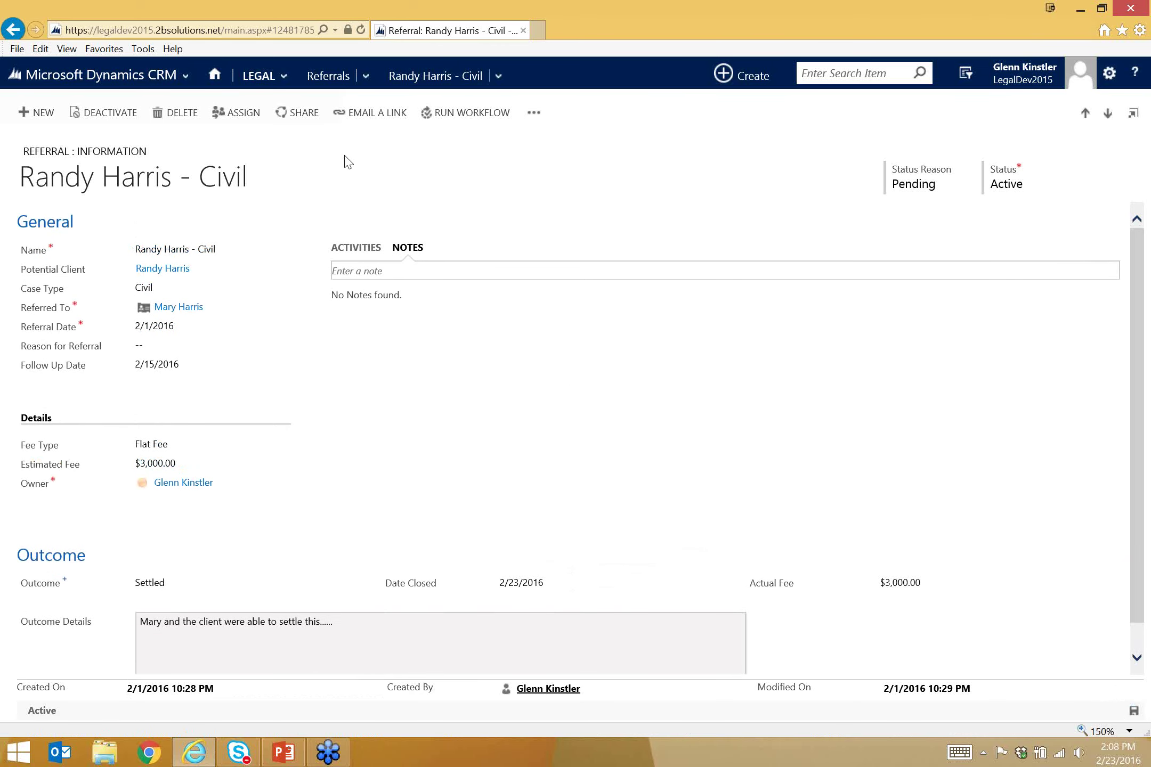
{"action": "left_click", "coordinate": [99, 115]}
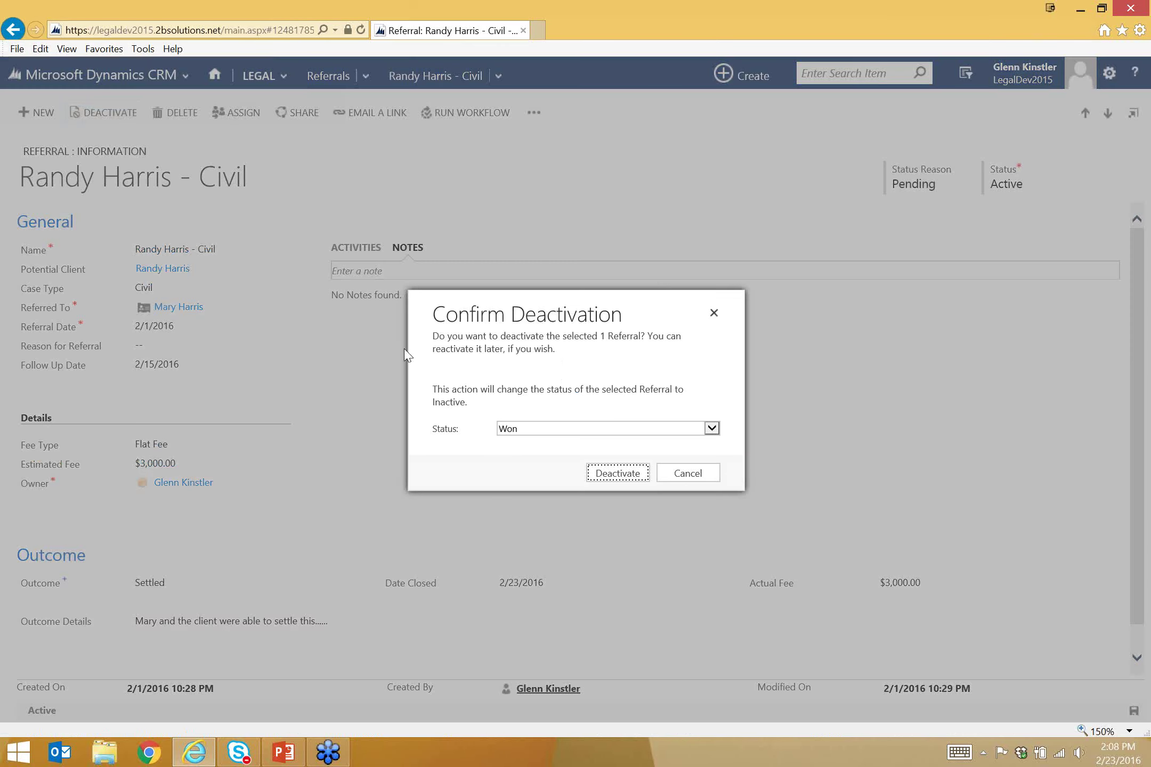
{"action": "left_click", "coordinate": [509, 432]}
{"action": "left_click", "coordinate": [525, 463]}
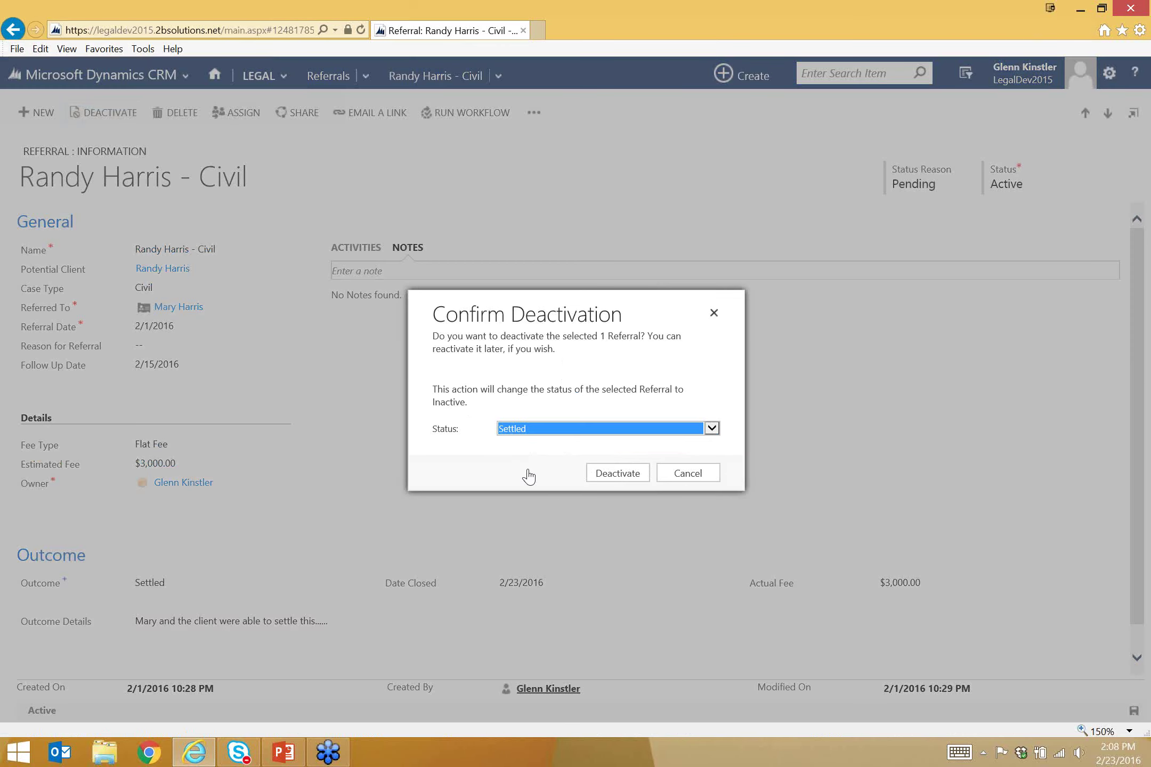
{"action": "left_click", "coordinate": [617, 474]}
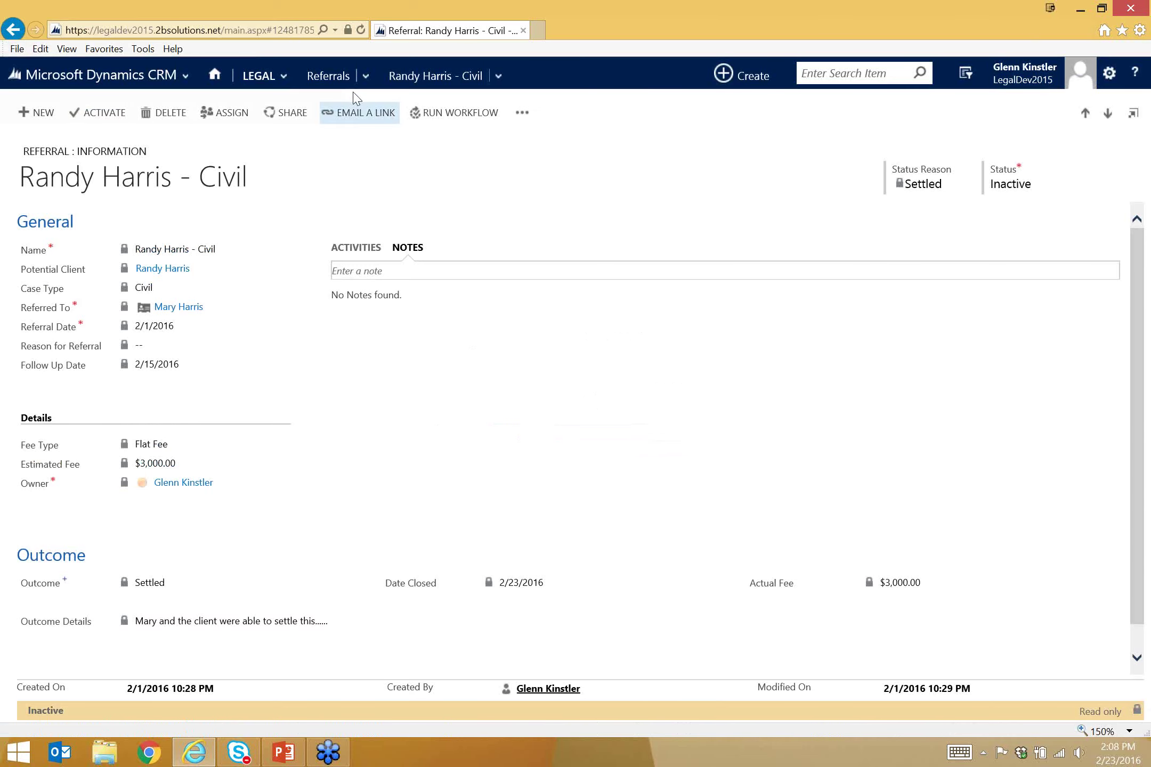
Step: Return to the Referrals list and show the Inactive Referrals view
{"action": "left_click", "coordinate": [334, 84]}
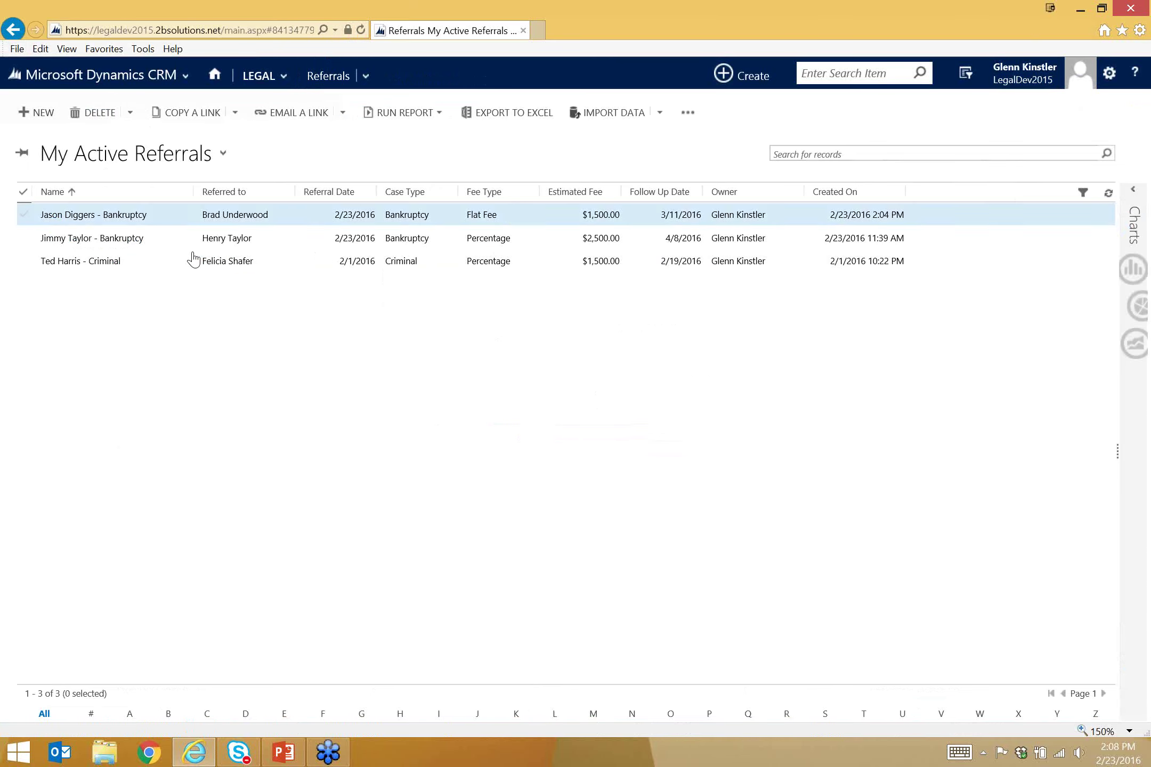
{"action": "left_click", "coordinate": [174, 164]}
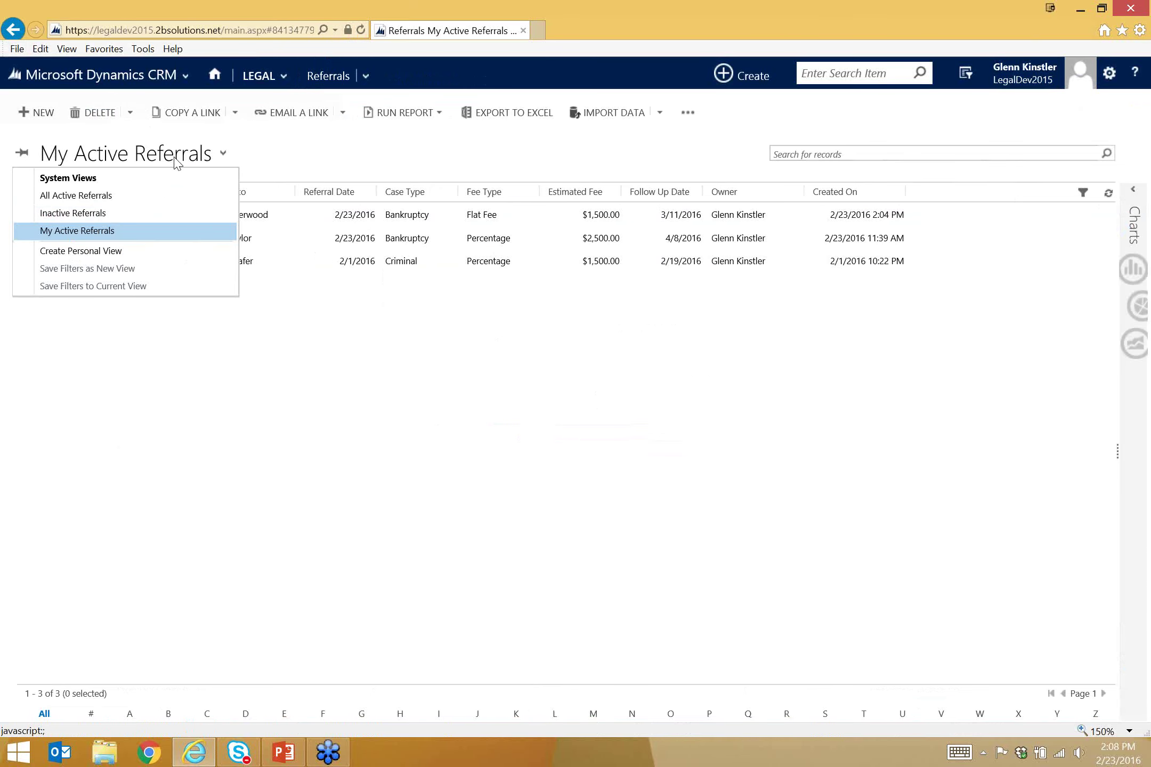
{"action": "left_click", "coordinate": [100, 213]}
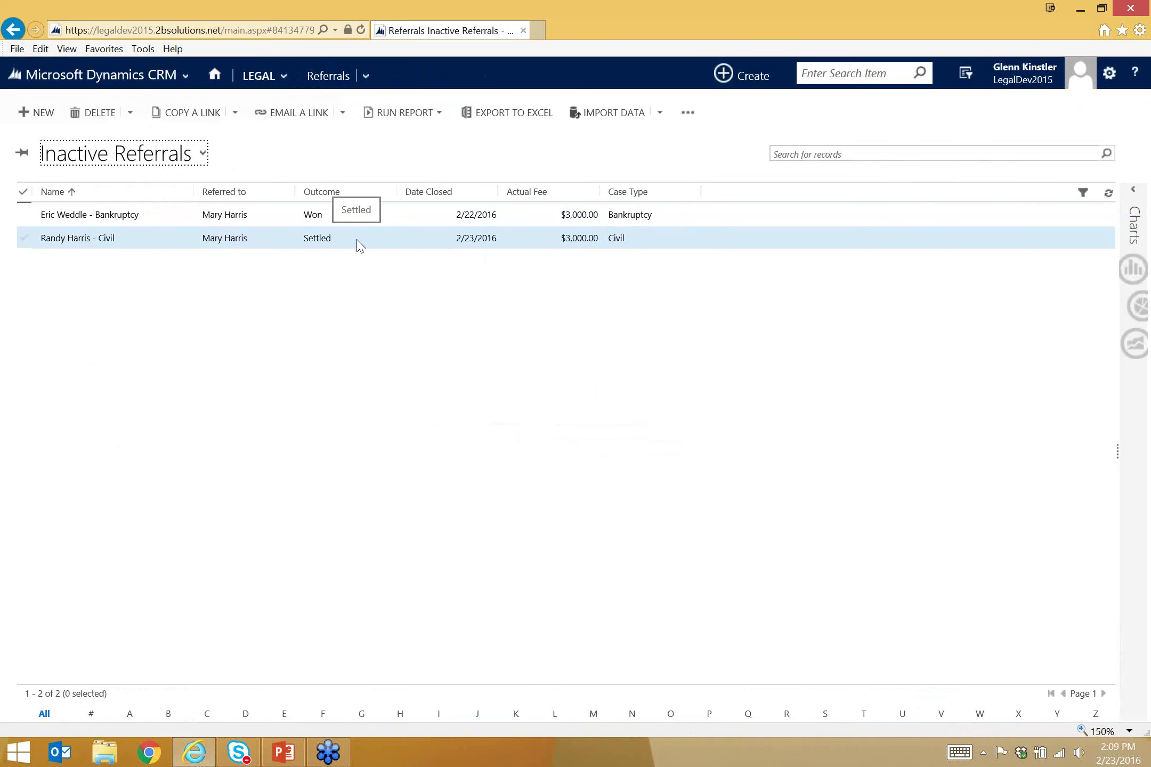
{"action": "left_click", "coordinate": [265, 80]}
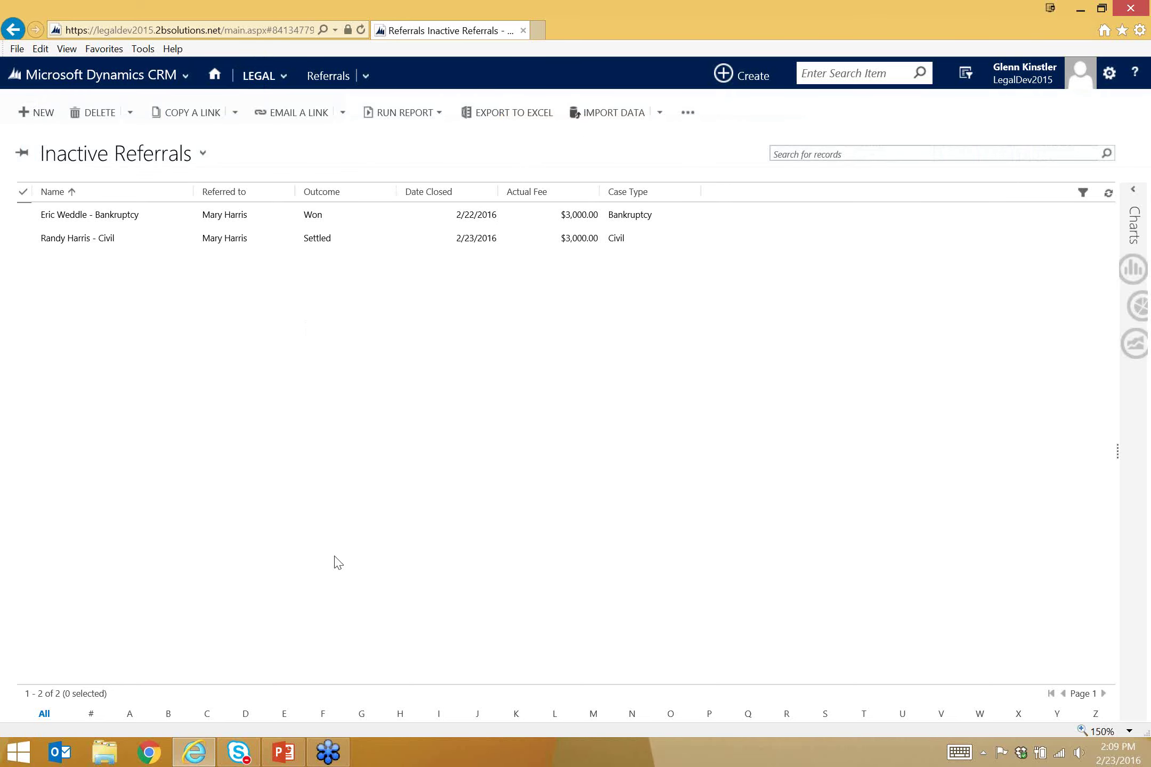
Step: Switch to the PowerPoint webinar presentation and run the slide show from the "What is 2B-LAW?" slide, revealing its first content
{"action": "left_click", "coordinate": [288, 759]}
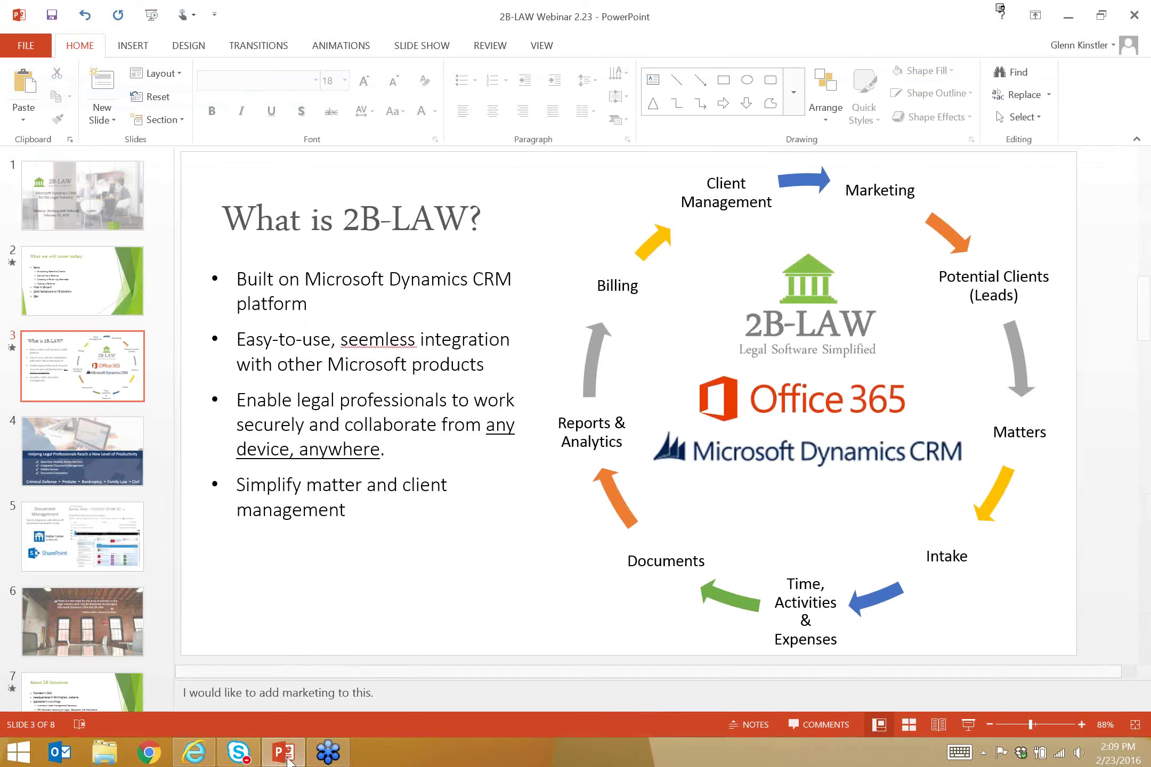
{"action": "left_click", "coordinate": [968, 725]}
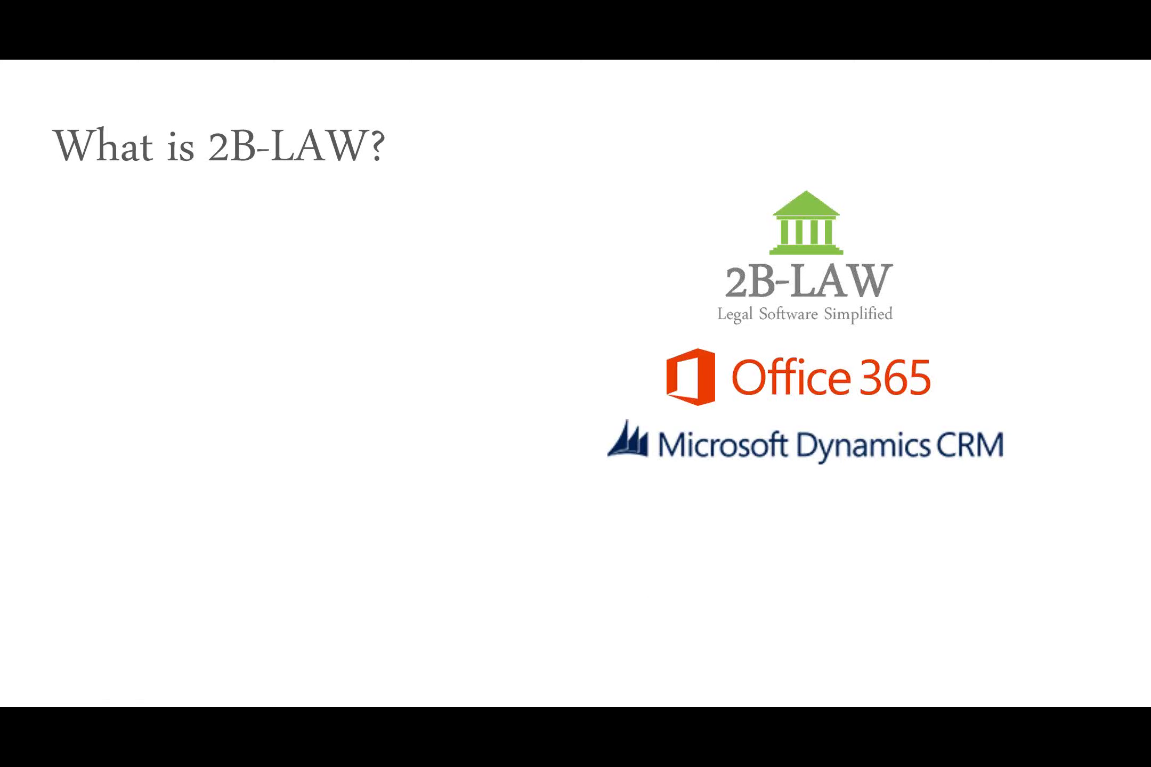
{"action": "left_click", "coordinate": [639, 499]}
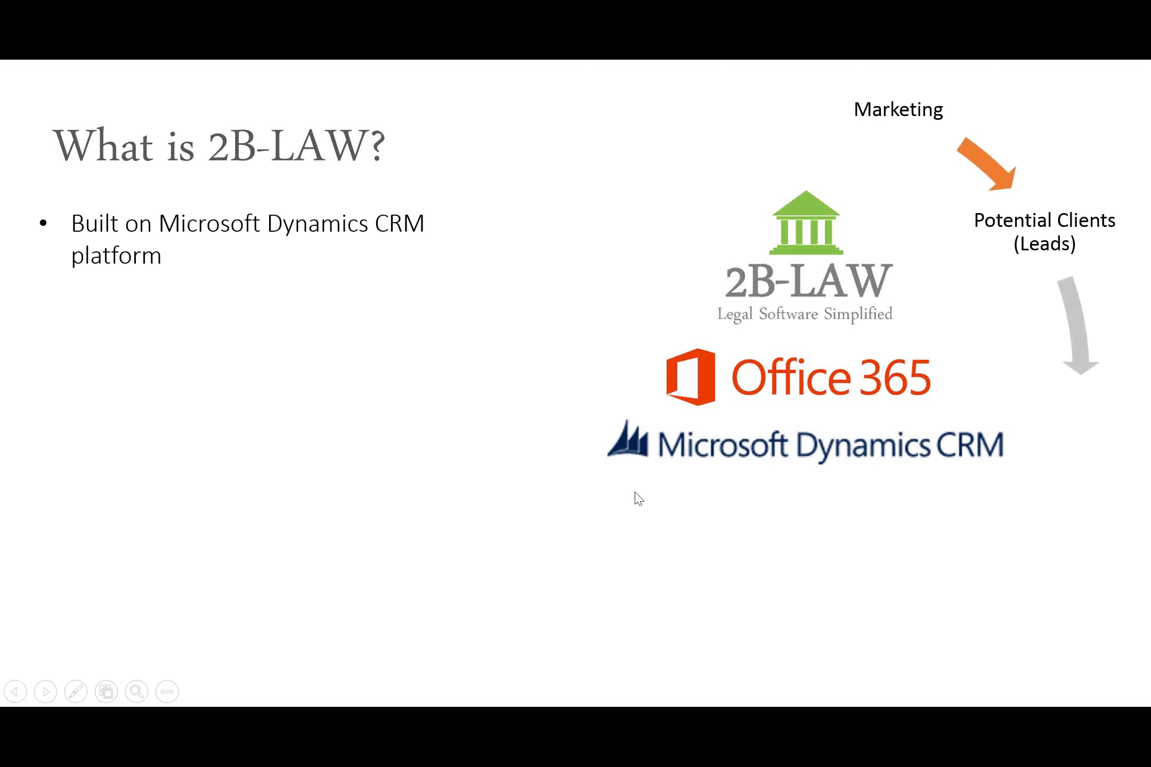